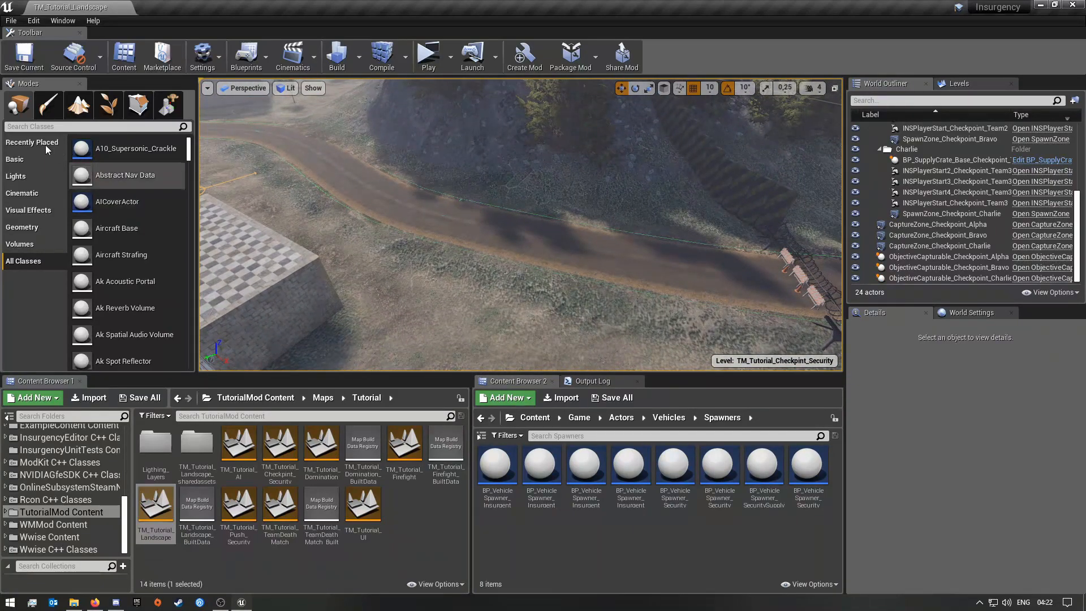
Place an Empty Actor from the Basic category on the dirt road near the barricade.
left_click(24, 162)
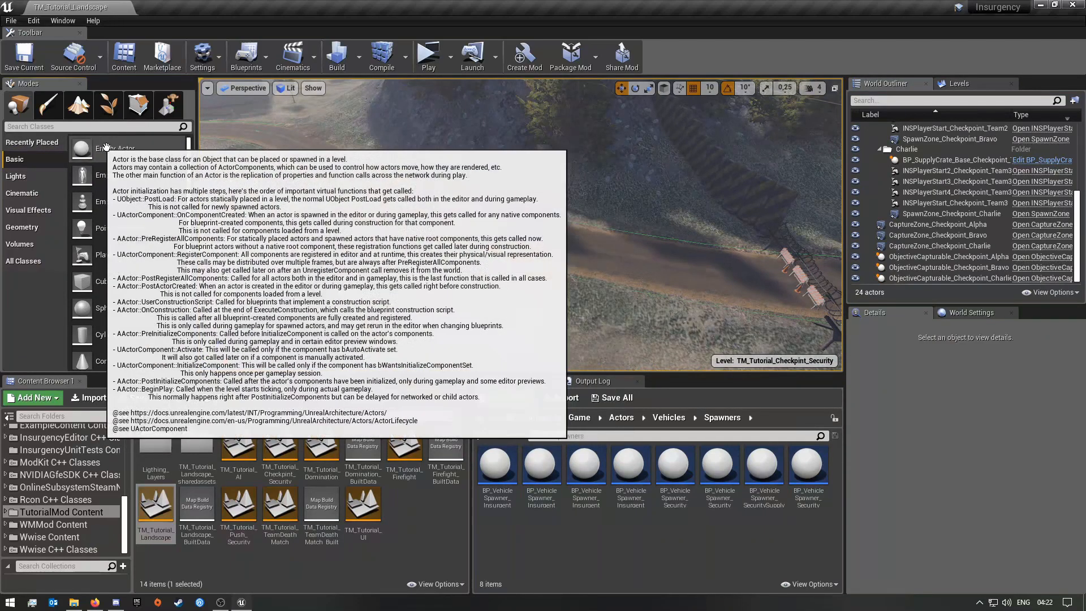
left_click_drag(103, 150, 673, 268)
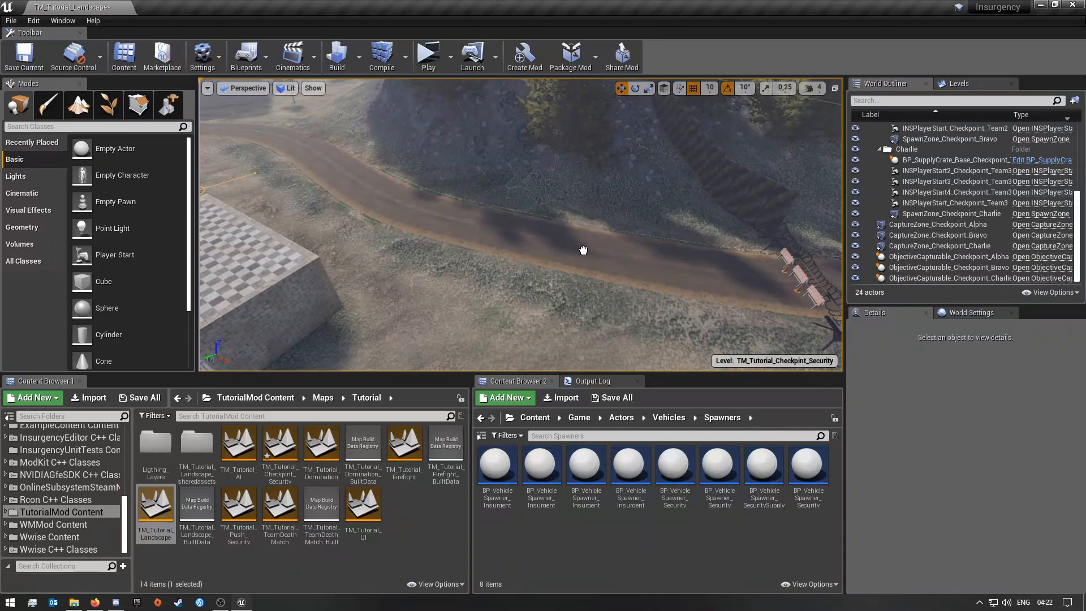
left_click_drag(583, 250, 583, 250)
Examine the road around the placed actor, from the barricade to the checkered buildings, to plan the vehicle's route.
right_click_drag(633, 266, 620, 247)
mouse_move(577, 195)
right_mouse_down()
mouse_move(610, 226)
mouse_move(679, 220)
mouse_move(577, 195)
right_mouse_up()
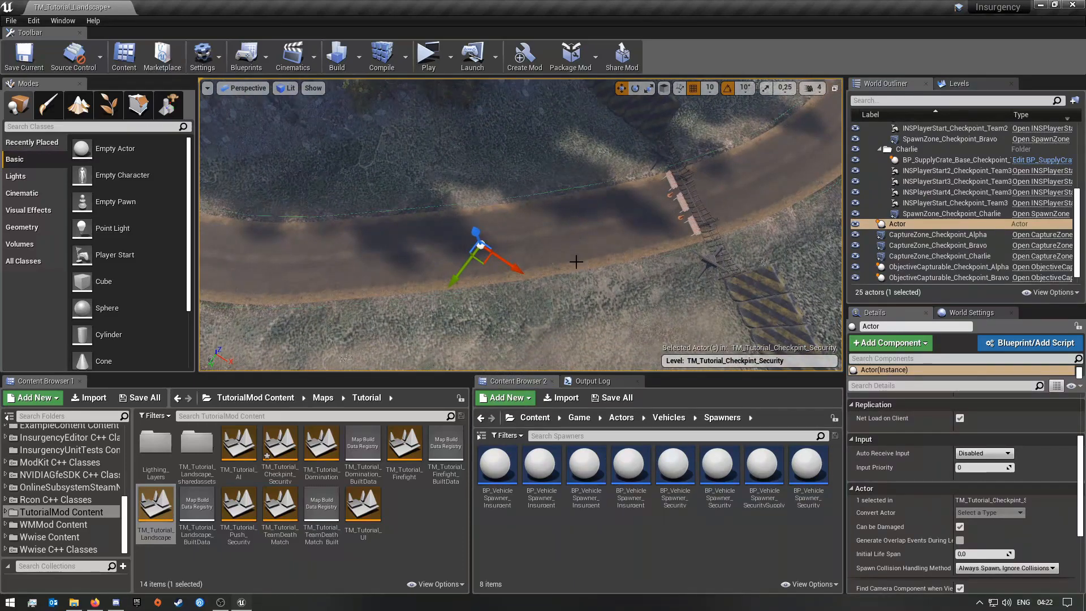
right_click_drag(578, 236, 611, 231)
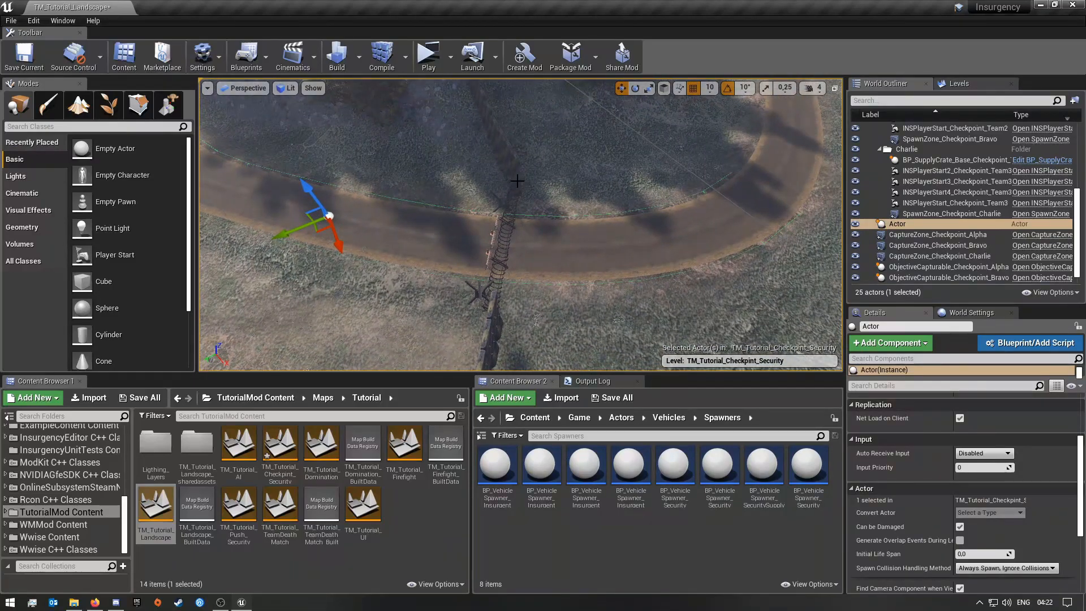
key("f")
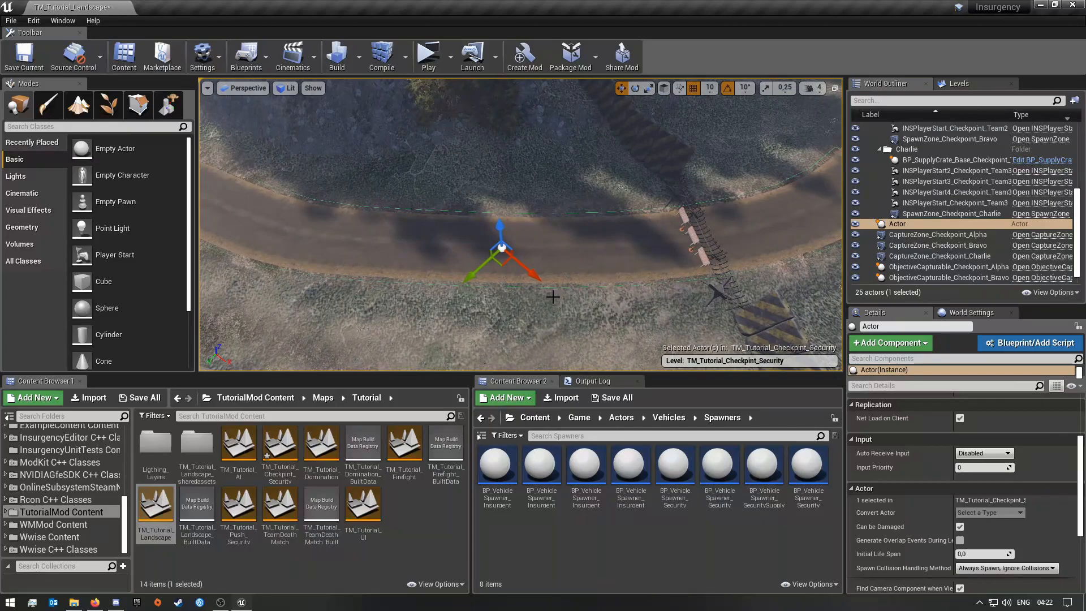
right_click_drag(549, 268, 438, 252)
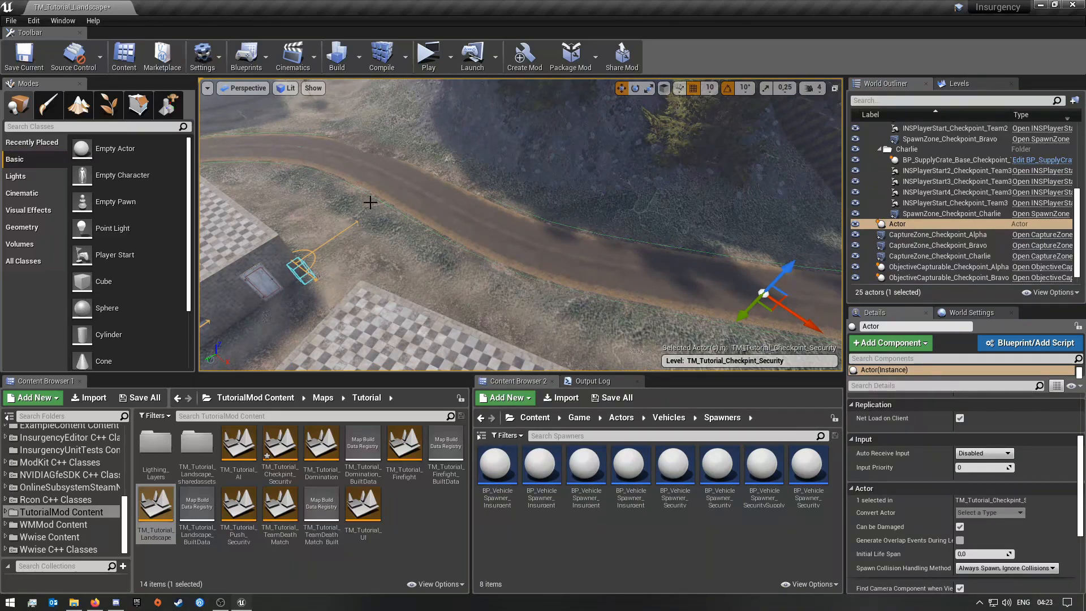
right_click_drag(405, 218, 602, 305)
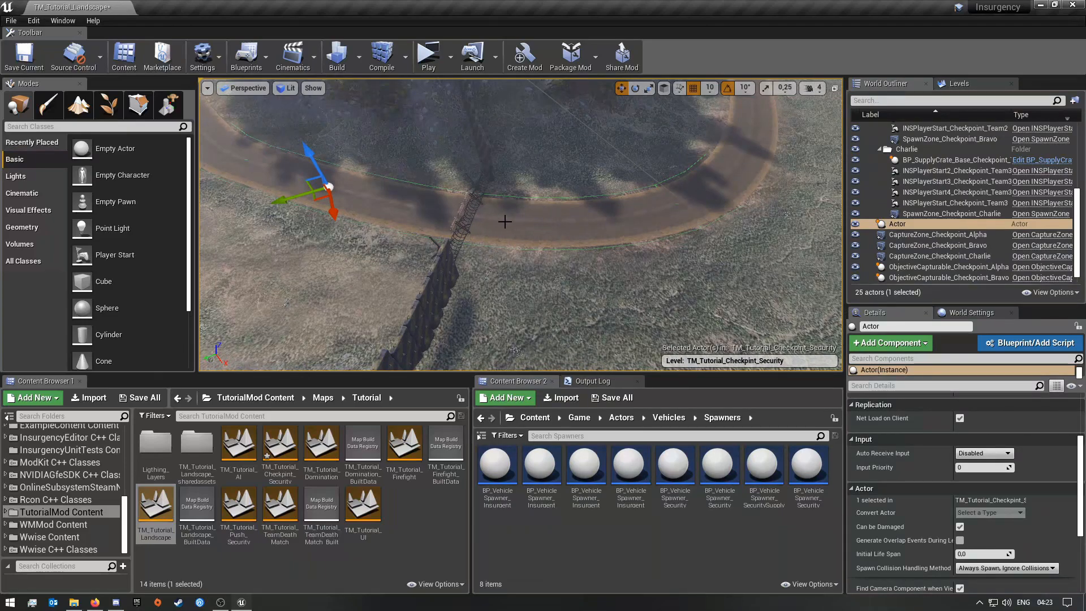
right_click_drag(684, 223, 714, 192)
right_click_drag(418, 237, 305, 203)
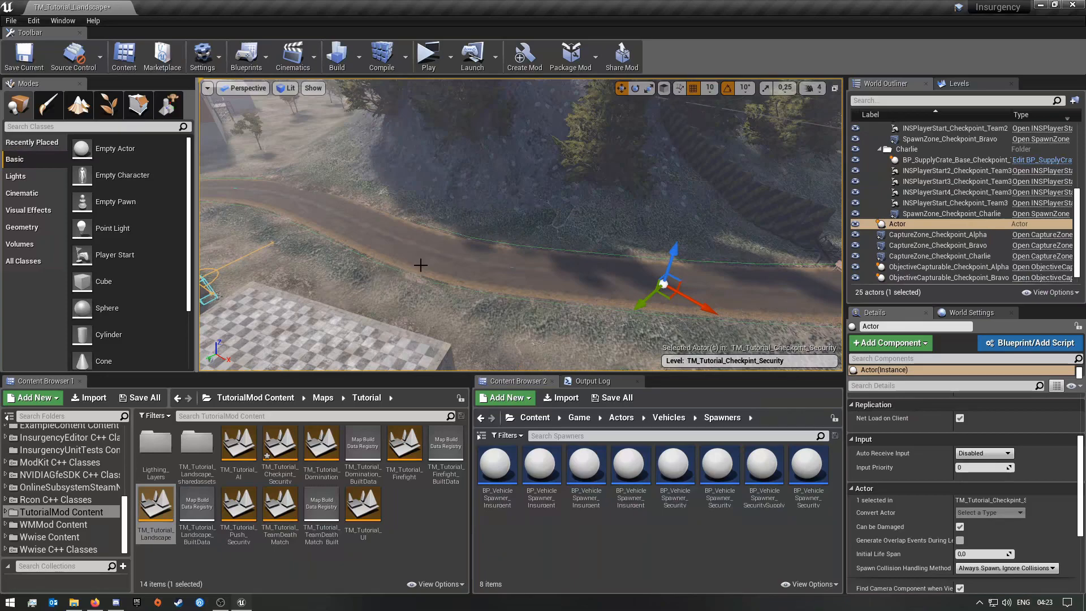
right_click_drag(567, 300, 544, 240)
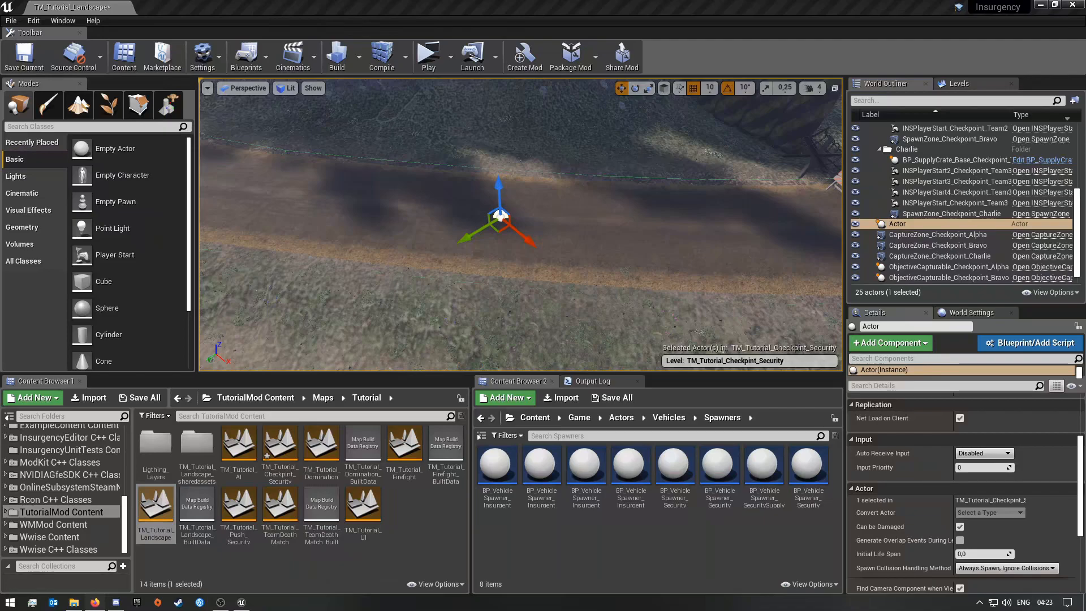
Rename the placed empty actor to insertion_nav_1.
left_click(925, 226)
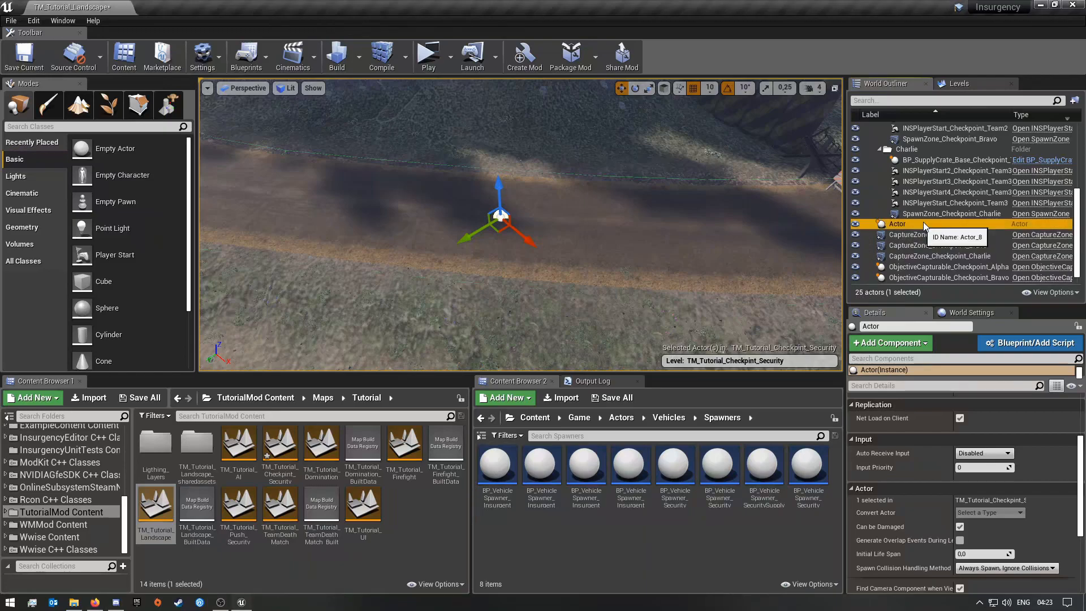
left_click(926, 226)
type("insertion_nav")
key("Return")
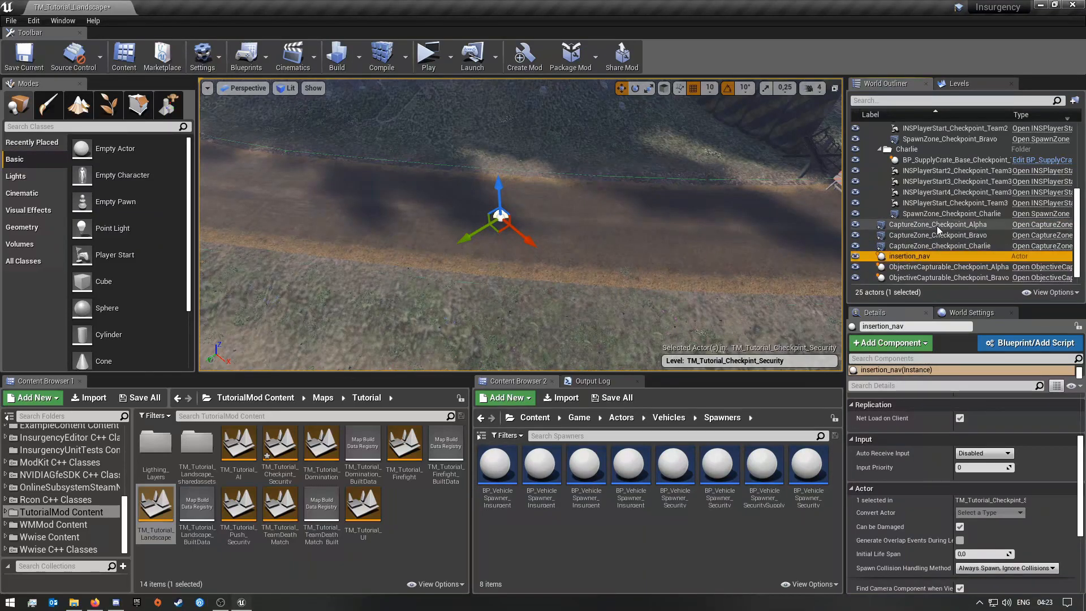
left_click(933, 258)
key("Home")
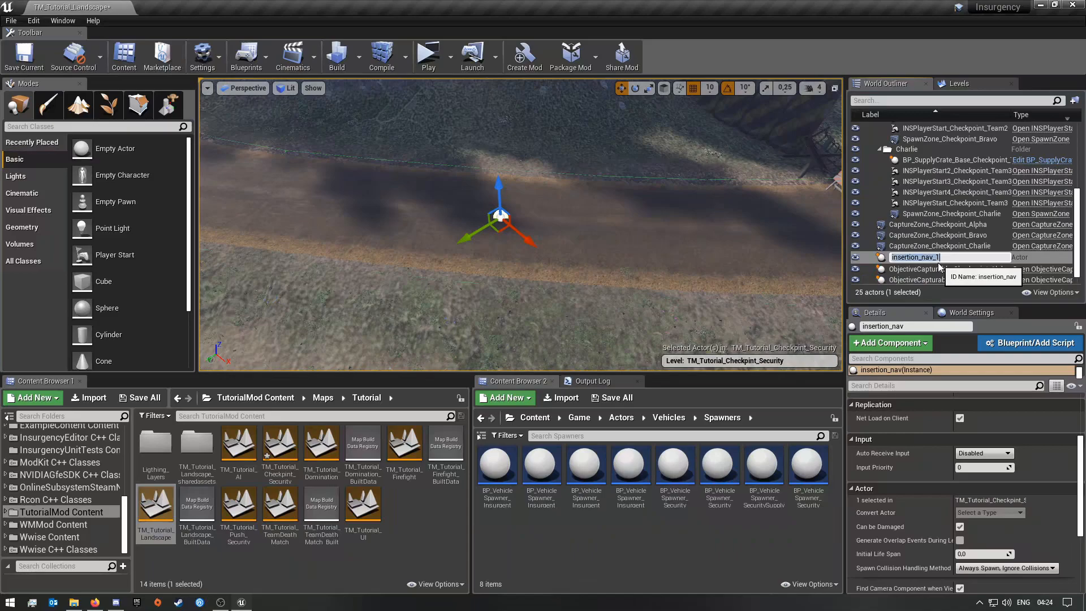
left_click(940, 267)
double_click(940, 257)
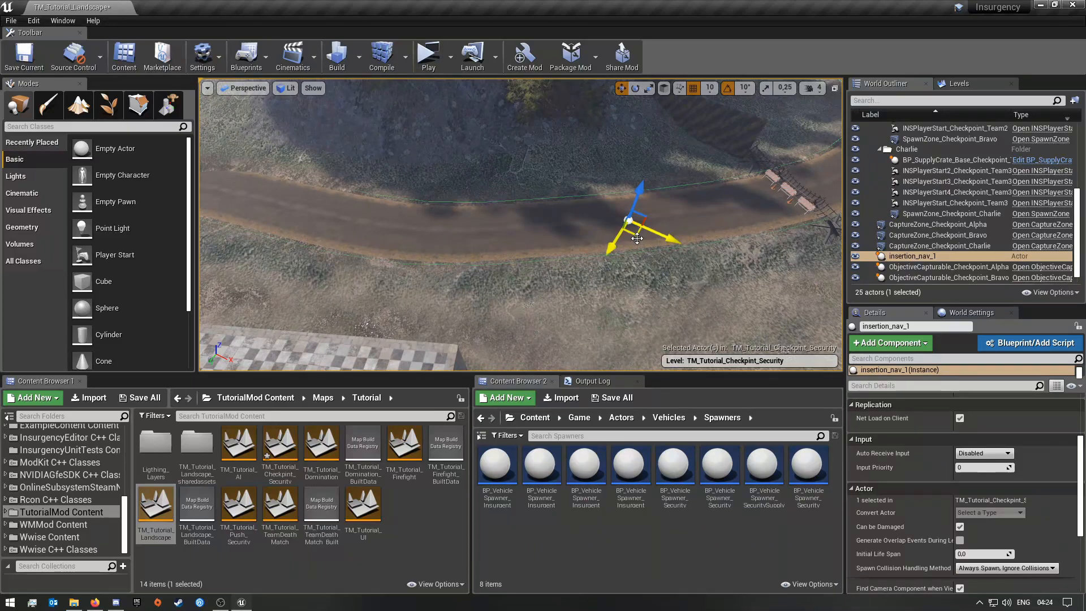
Duplicate insertion_nav_1 twice, spacing the two copies along the road away from the barricade.
key("ctrl+w")
left_click_drag(636, 235, 518, 248)
mouse_move(518, 249)
right_mouse_down()
mouse_move(557, 249)
mouse_move(517, 248)
right_mouse_up()
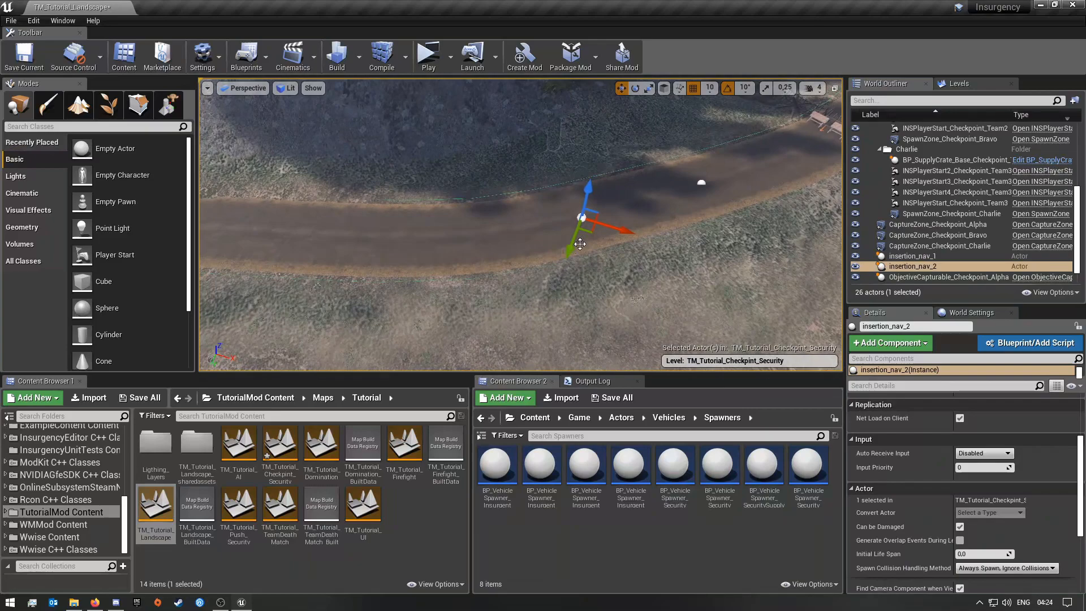
left_click_drag(591, 234, 415, 254)
right_click_drag(415, 254, 535, 252)
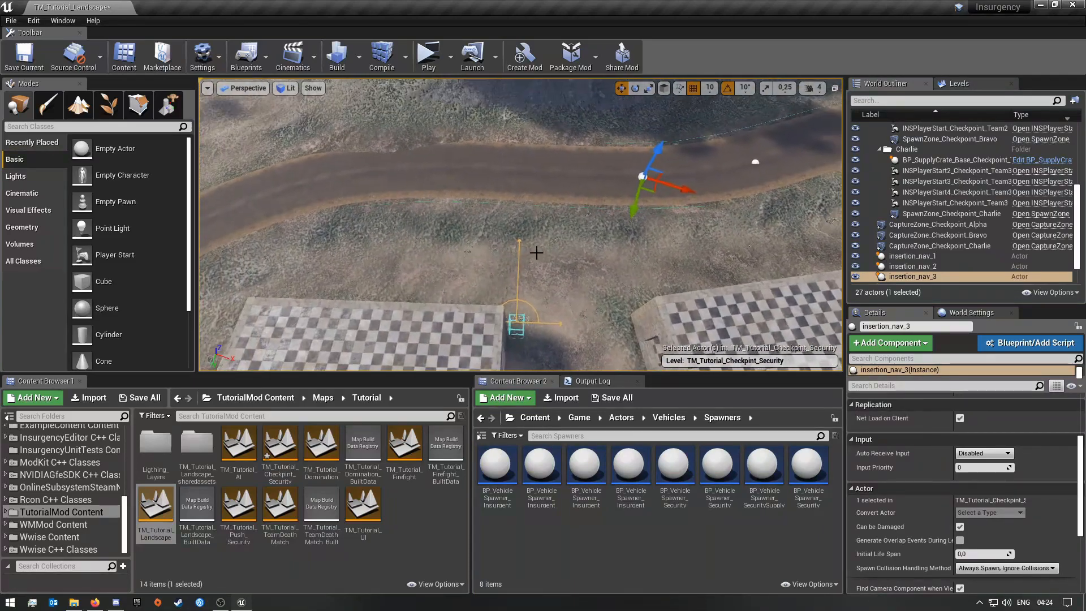
Add a fourth and a fifth copy of the navigation point, continuing the line along the middle of the road toward the bend.
key("ctrl+v")
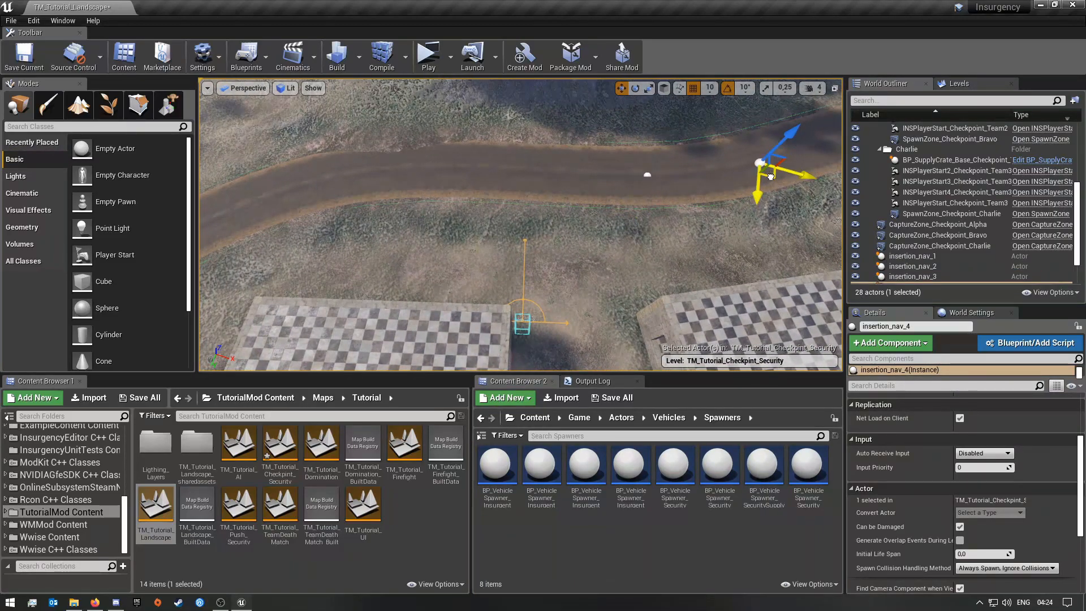
left_click_drag(766, 176, 514, 185)
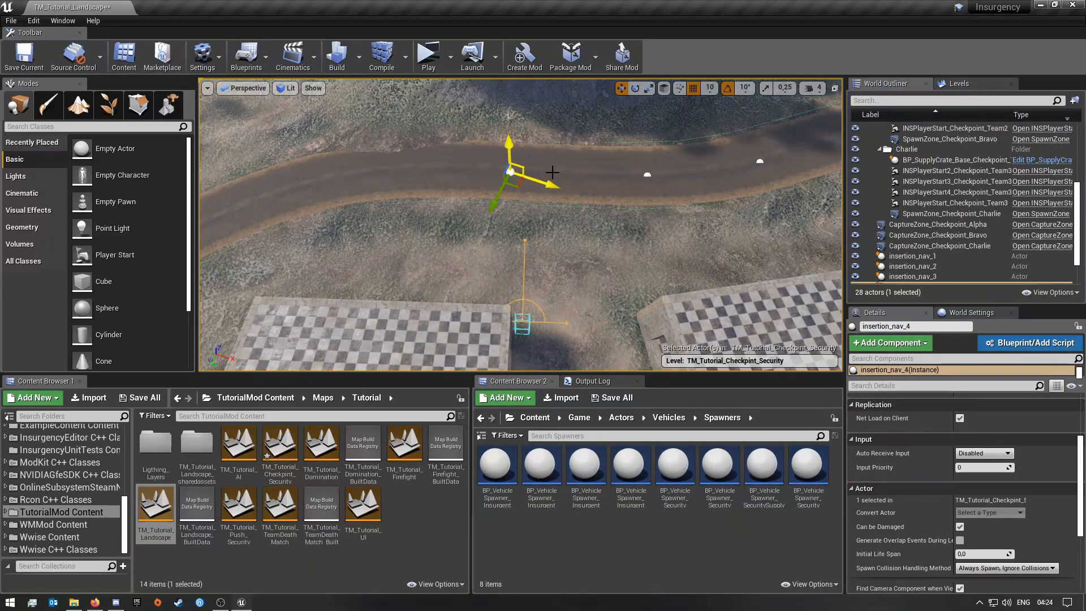
right_click_drag(331, 184, 511, 169)
key("ctrl+v")
right_click_drag(626, 219, 617, 183)
left_click_drag(595, 149, 391, 336)
right_click_drag(477, 310, 424, 325)
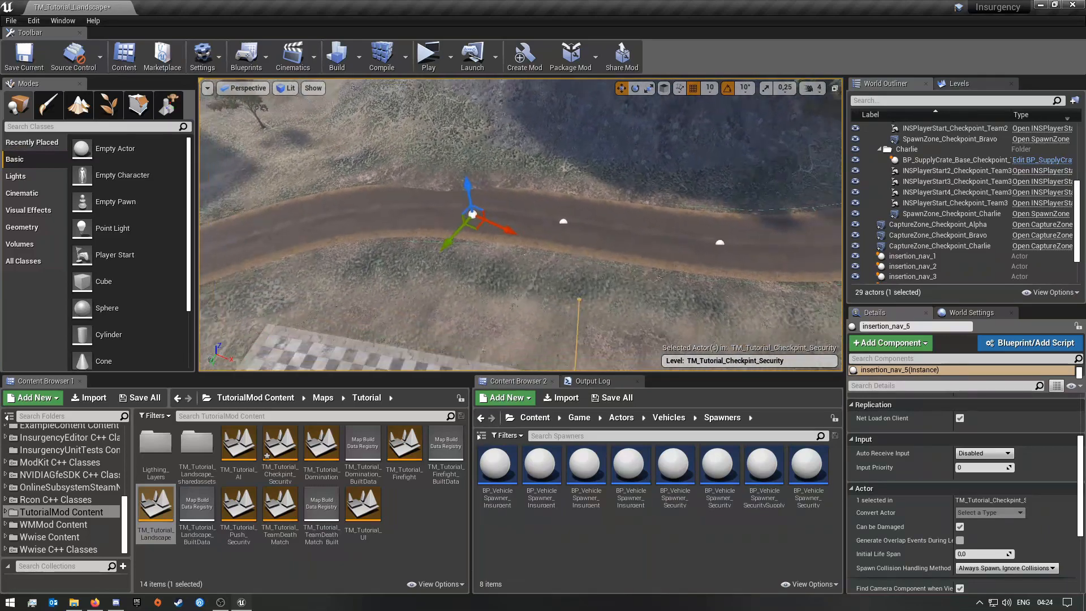
right_click_drag(483, 242, 484, 243)
left_click_drag(472, 224, 435, 222)
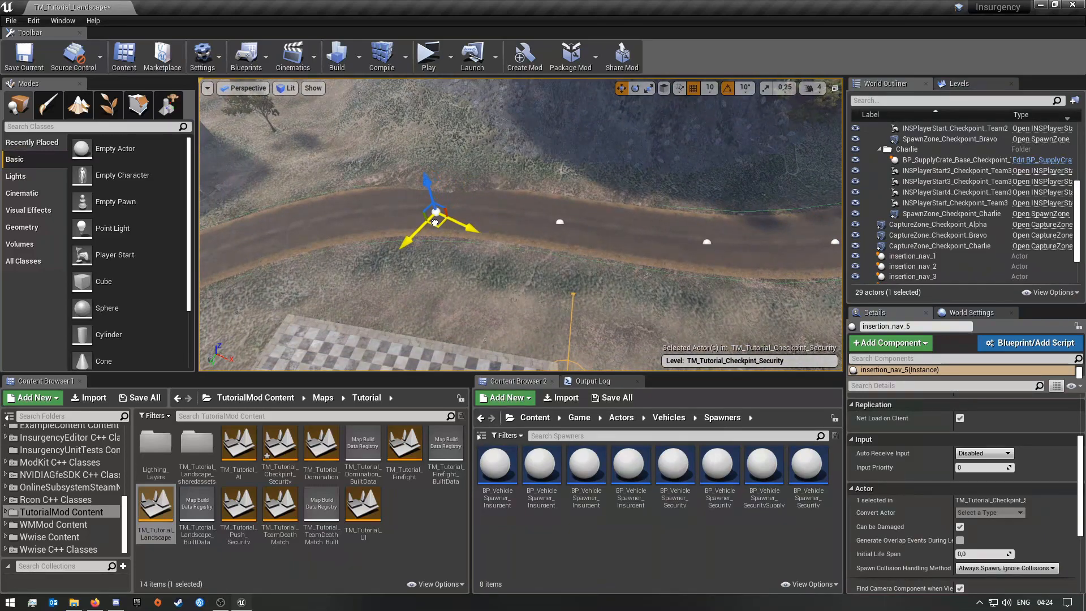
Inspect the insertion_nav points one after another along the road and check their numbering in the actor list.
right_click_drag(649, 252, 713, 282)
left_click(547, 237)
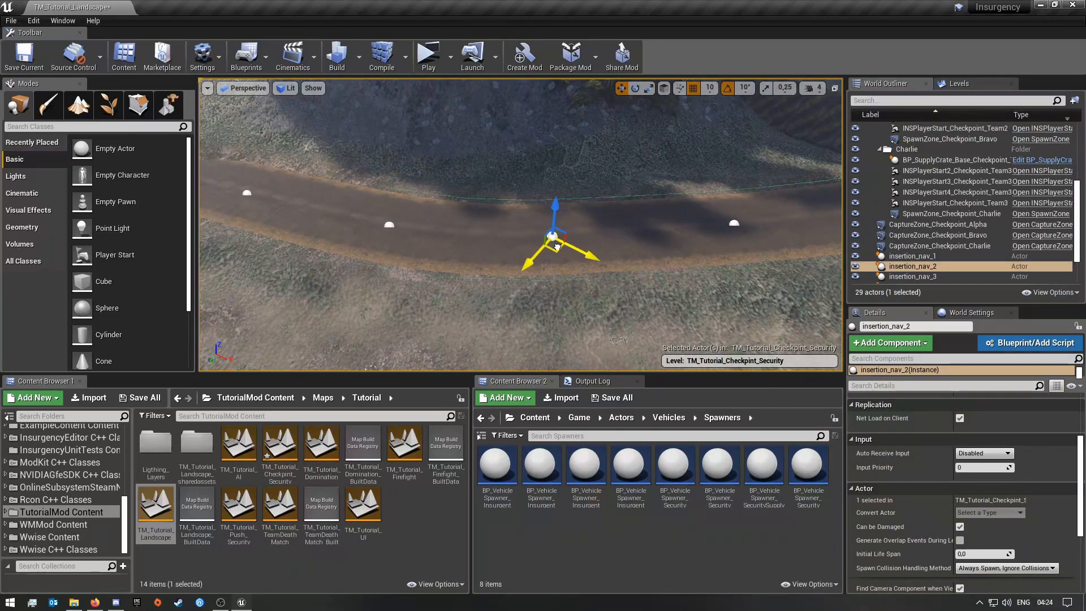
left_click(537, 212)
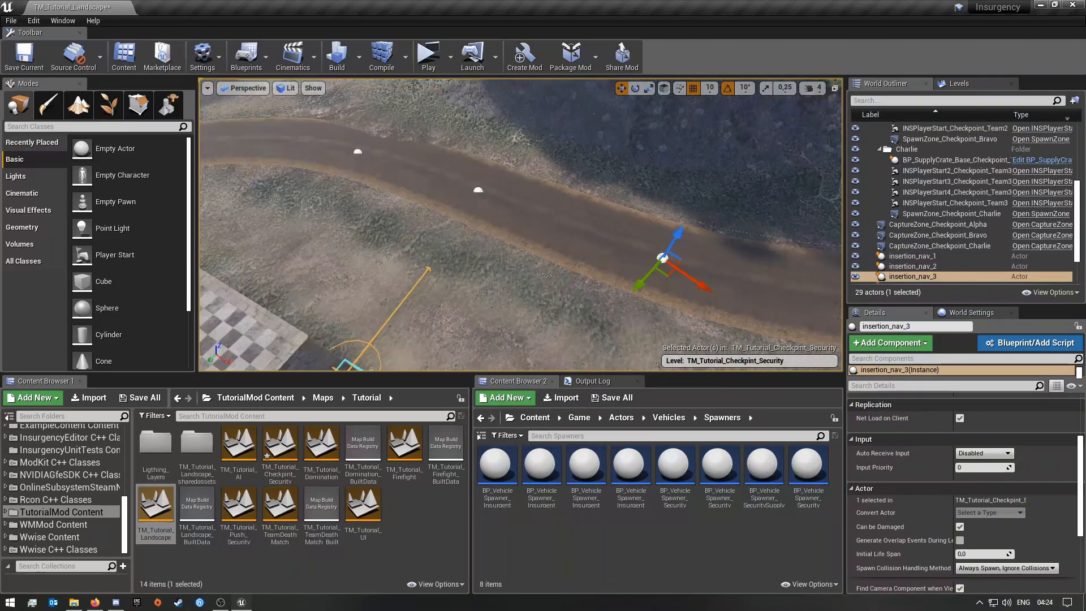
left_click(552, 207)
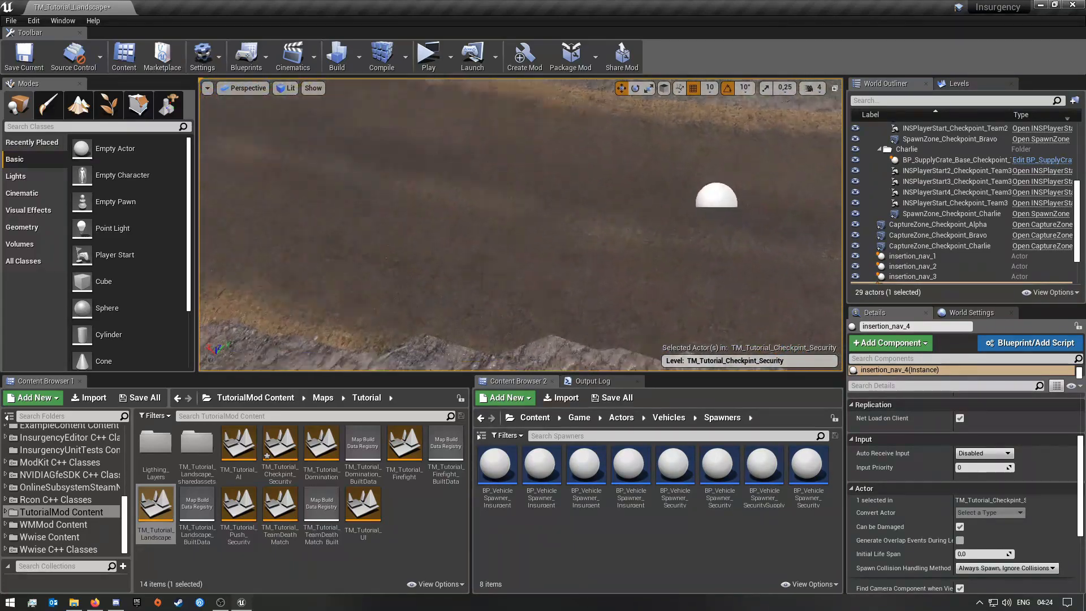
right_click_drag(552, 207, 243, 192)
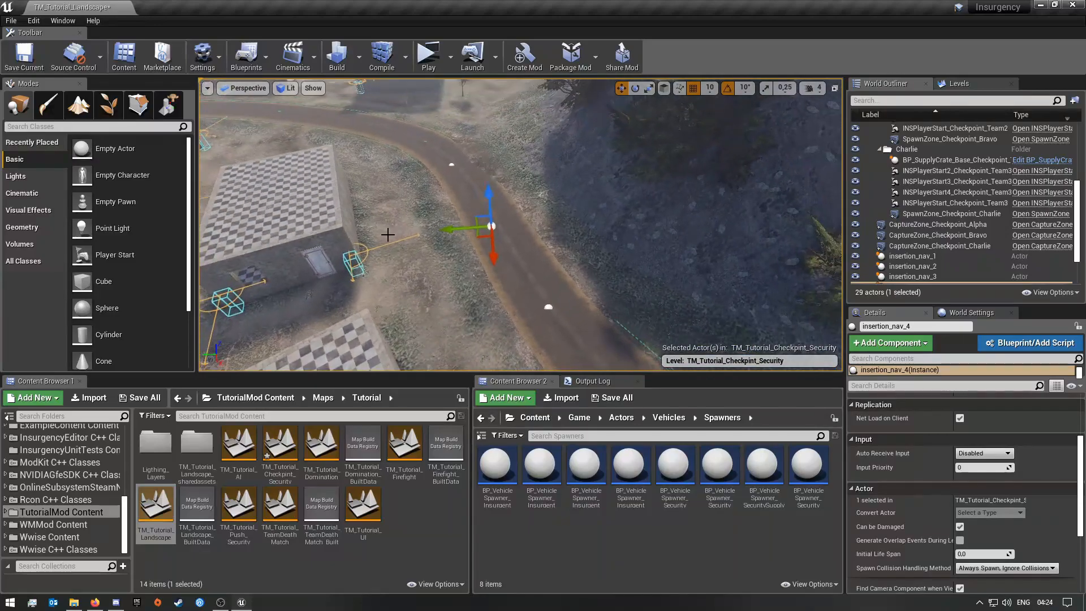
left_click(410, 268)
right_click_drag(441, 265, 588, 254)
scroll(956, 212, "down", 3)
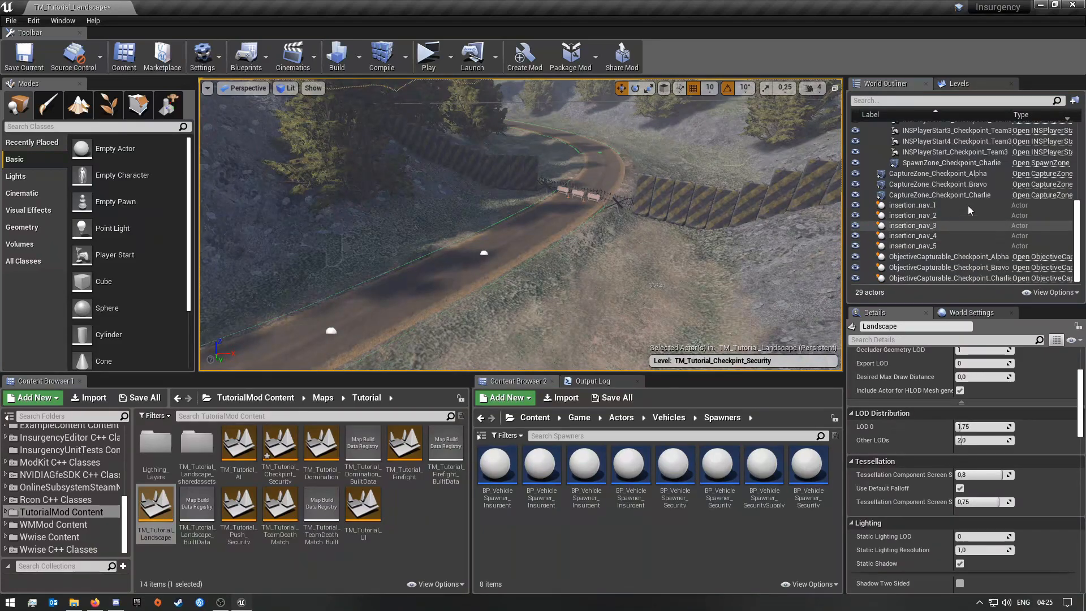
right_click_drag(752, 238, 602, 282)
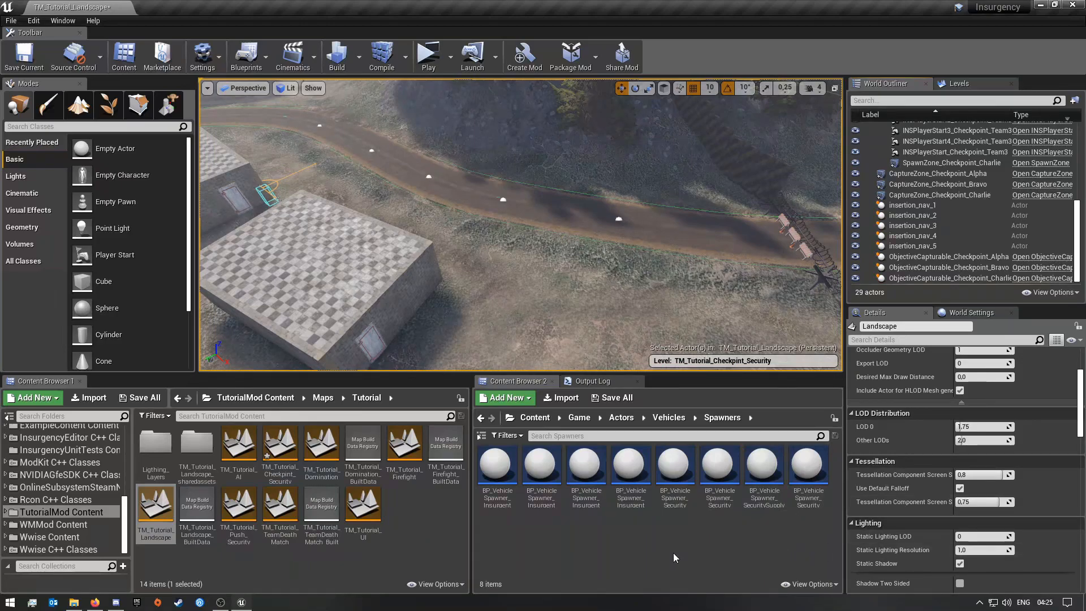
Place a BP_VehicleSpawner_SecurityTransport on the road between the barricade and the first navigation point.
mouse_move(809, 478)
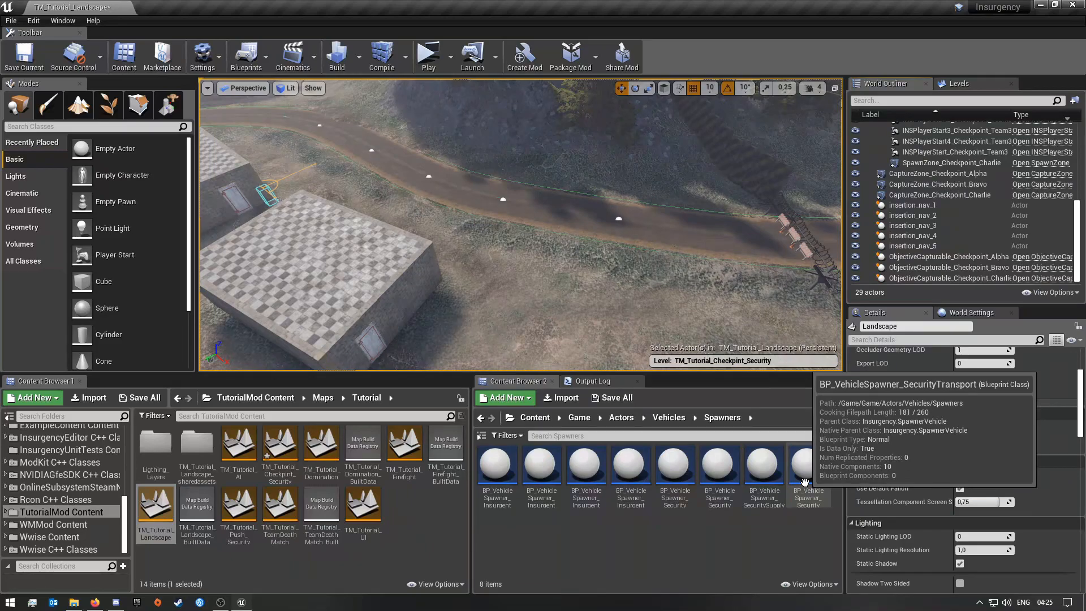
mouse_move(684, 469)
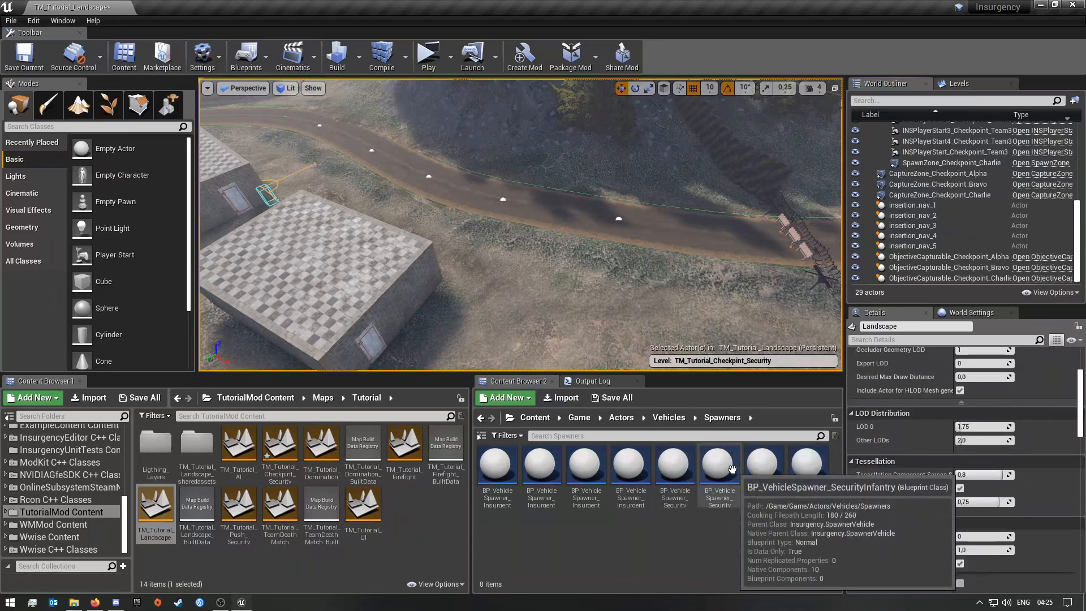
mouse_move(777, 472)
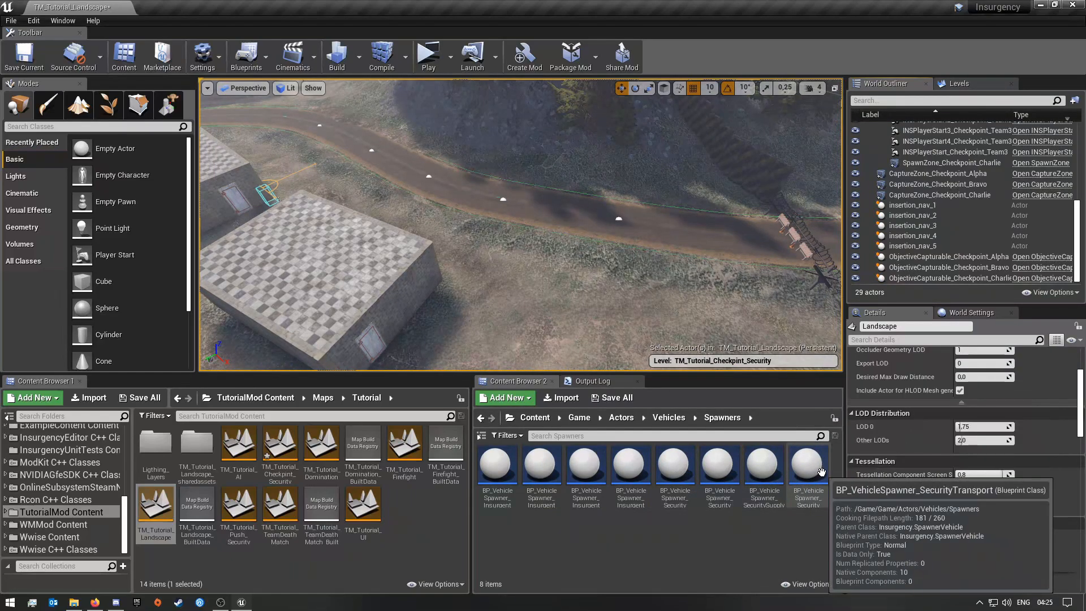
left_click_drag(821, 471, 724, 236)
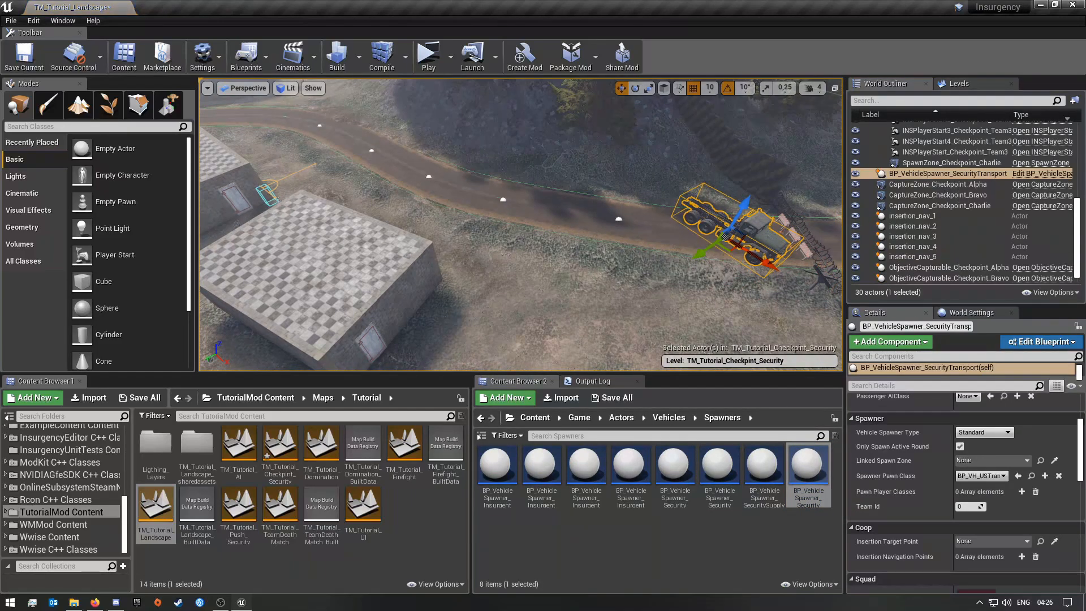
right_click_drag(724, 236, 803, 209)
Rotate the truck spawner to face along the road toward the navigation points, turning off rotation snapping for the fine alignment.
key("e")
left_click_drag(595, 279, 444, 253)
right_click_drag(620, 274, 594, 249)
key("w")
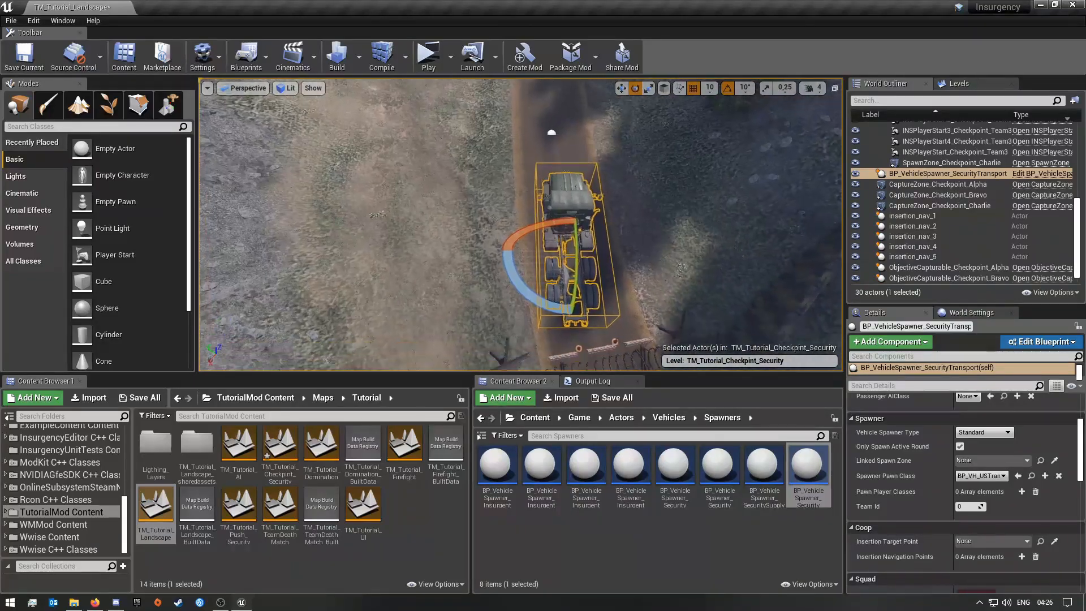
key("s")
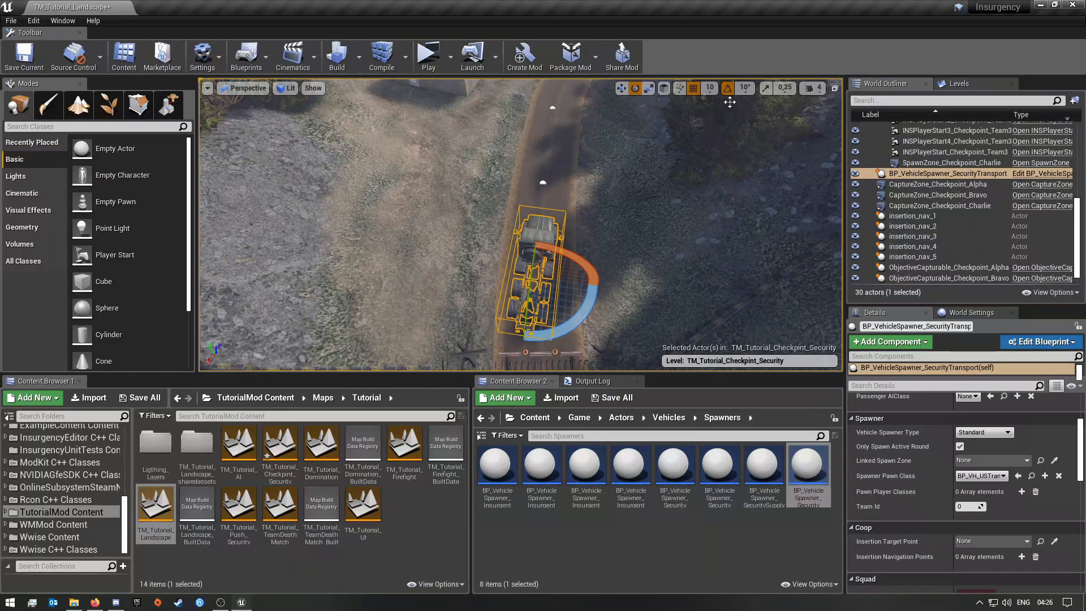
left_click(728, 88)
left_click_drag(538, 227, 534, 227)
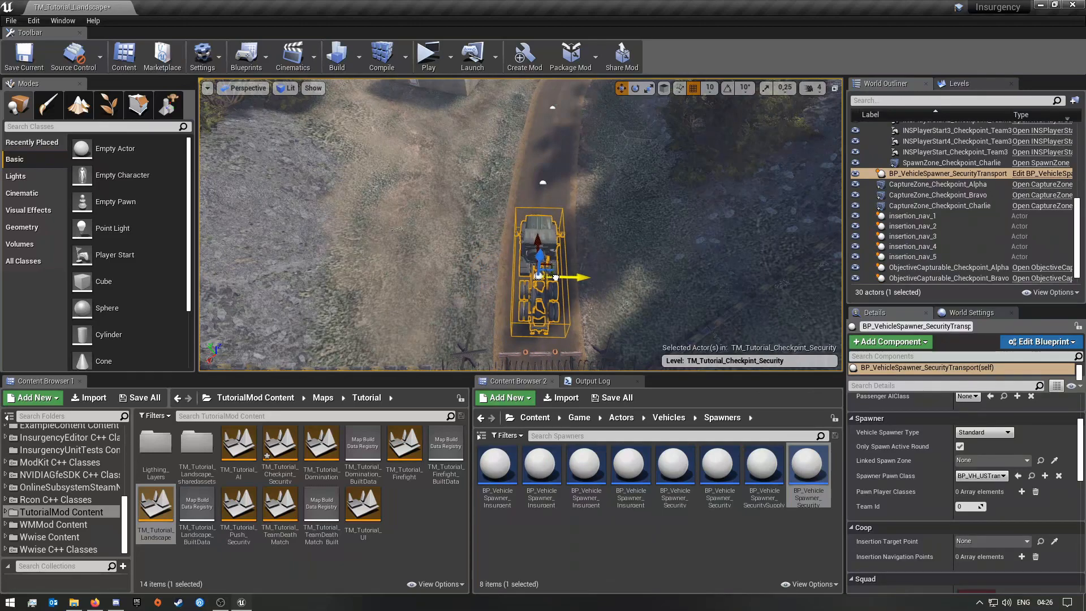
Inspect the truck's placement on the road in front of the barricade and view the spawner's transform and passenger properties.
right_click_drag(557, 279, 311, 257)
key("w")
key("s")
key("w")
key("d")
key("s")
key("w")
key("w")
key("s")
key("w")
scroll(915, 447, "up", 4)
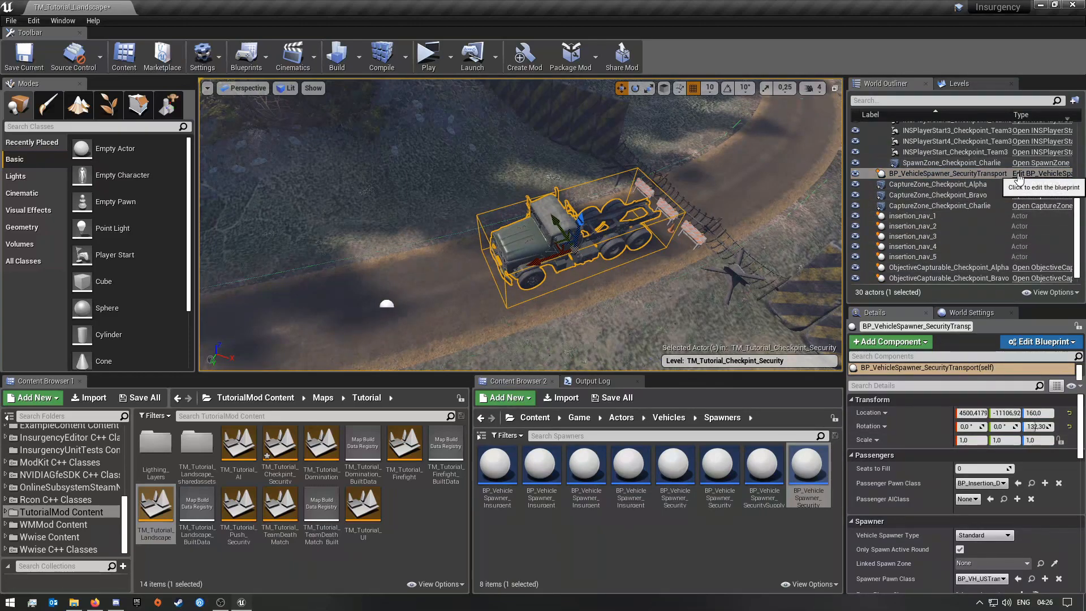
Group the transport truck spawner and insertion_nav_1 through insertion_nav_5 into a new folder in the actor list.
left_click(931, 216)
left_click(945, 176)
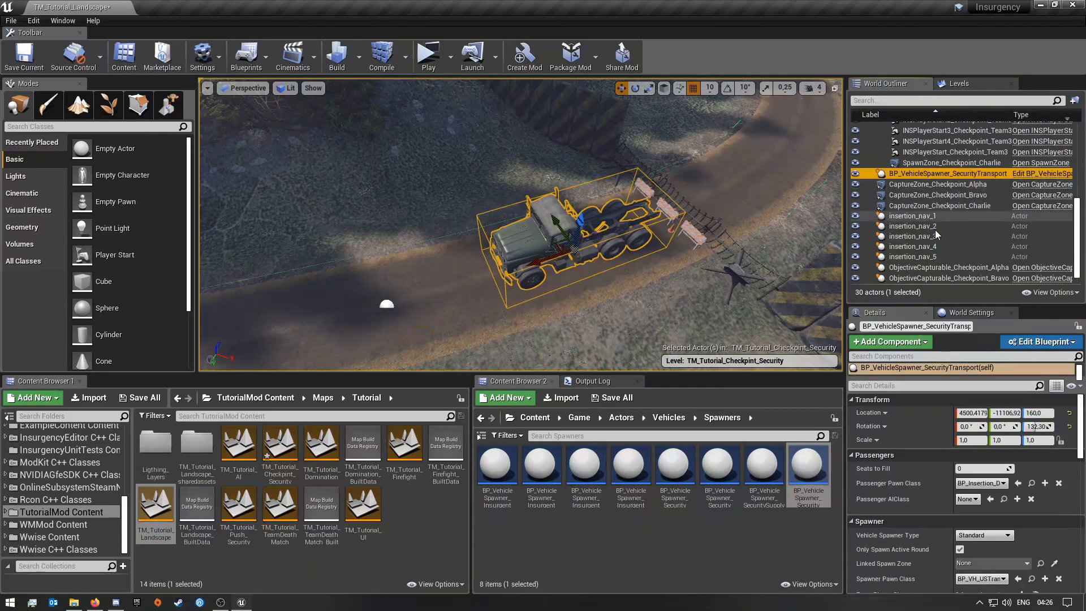
left_click(931, 218, "ctrl")
left_click(933, 226, "ctrl")
left_click(933, 236, "ctrl")
left_click(934, 246, "ctrl")
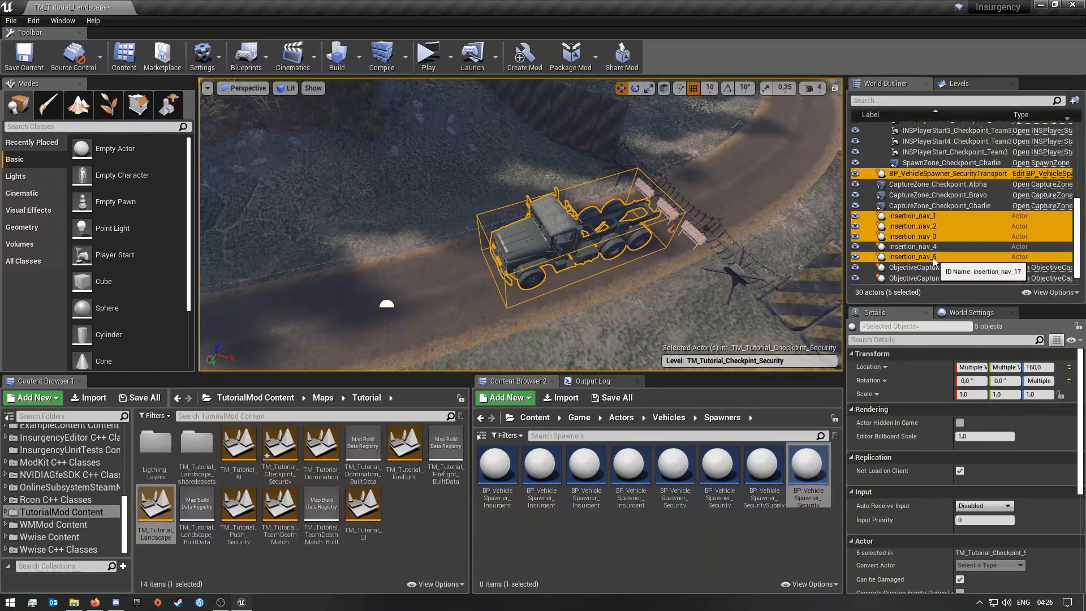
left_click(939, 256, "ctrl")
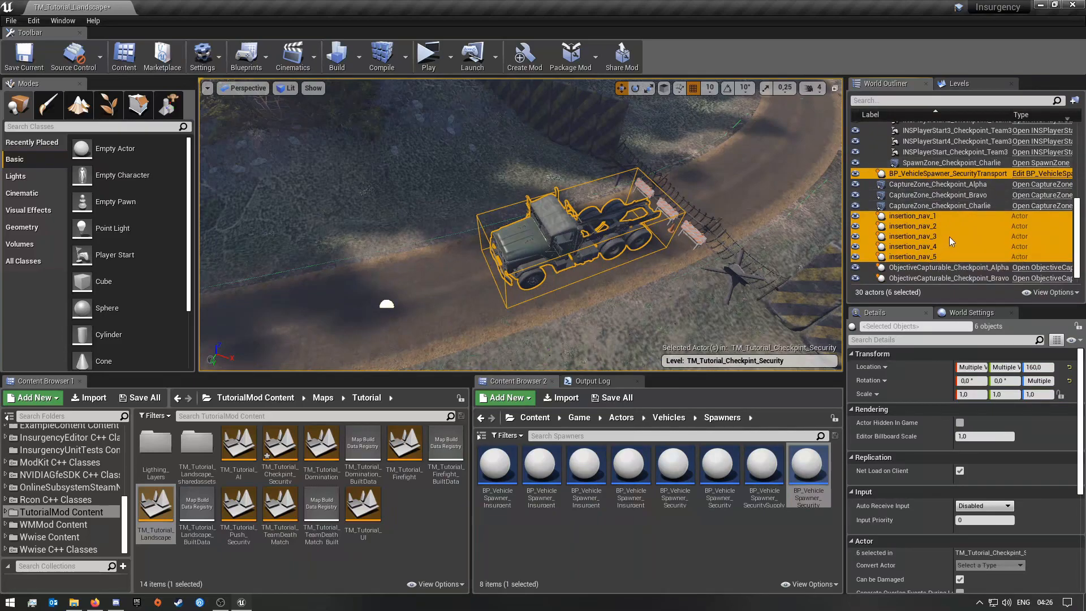
left_click(1073, 101)
scroll(985, 233, "down", 2)
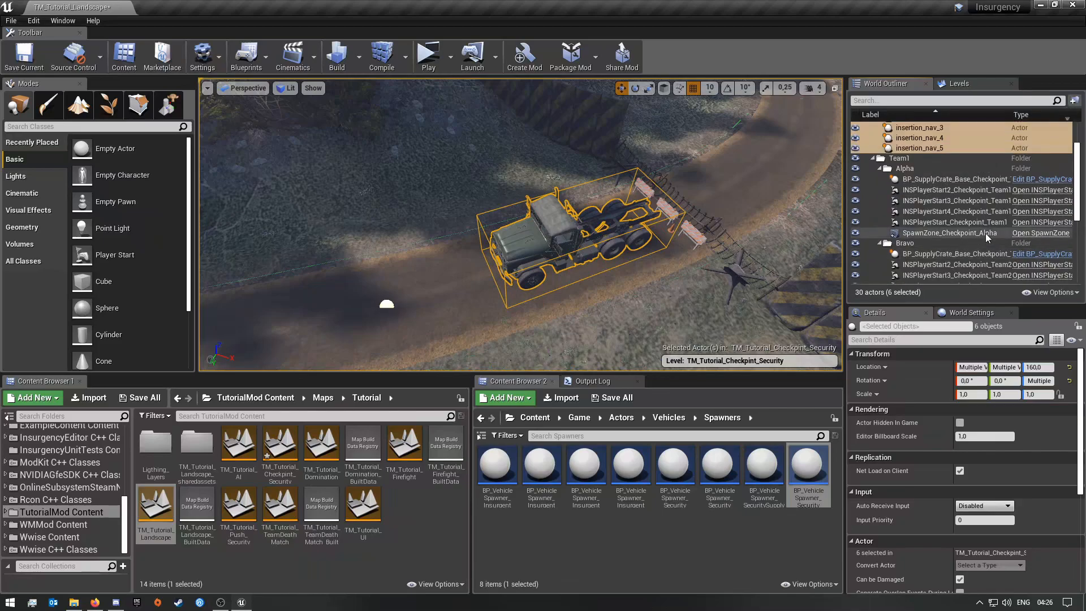
scroll(985, 233, "up", 3)
Rename the new folder holding the spawner and navigation points as "Insersion".
left_click(929, 138)
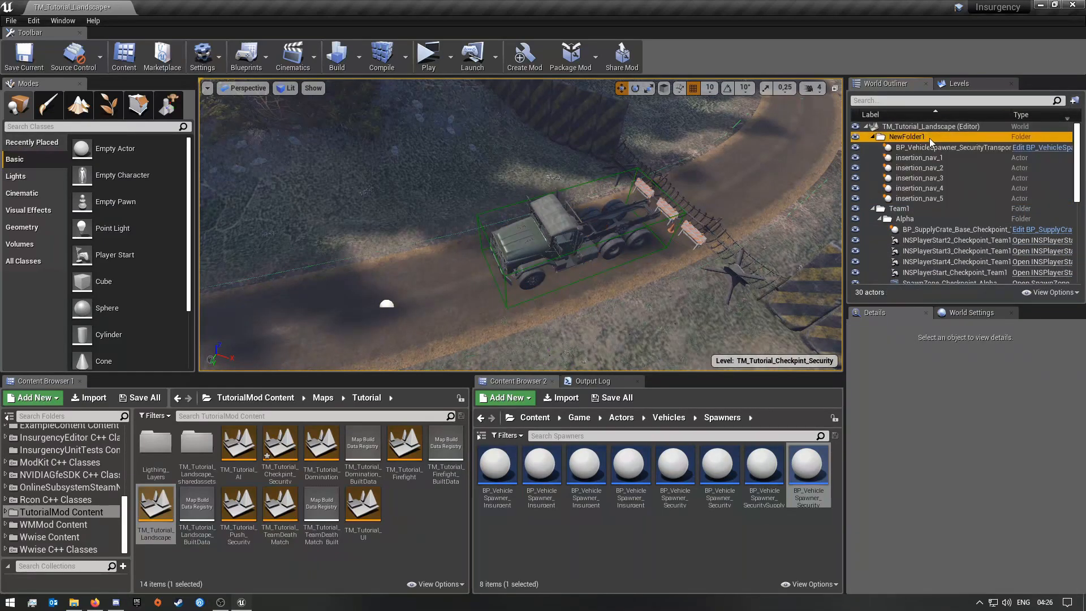
left_click(951, 138)
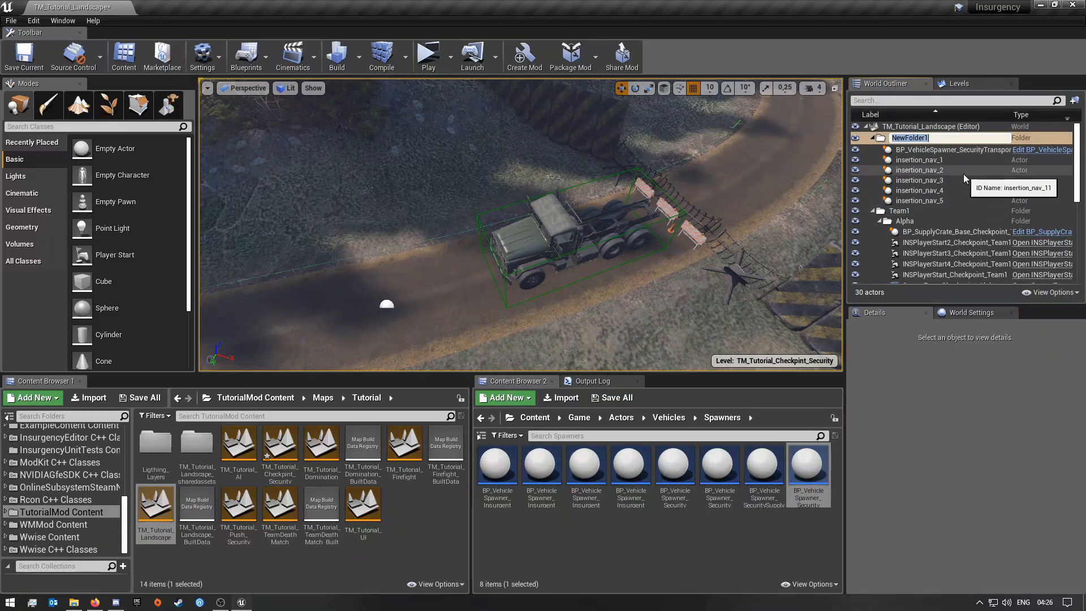
key("ctrl+v")
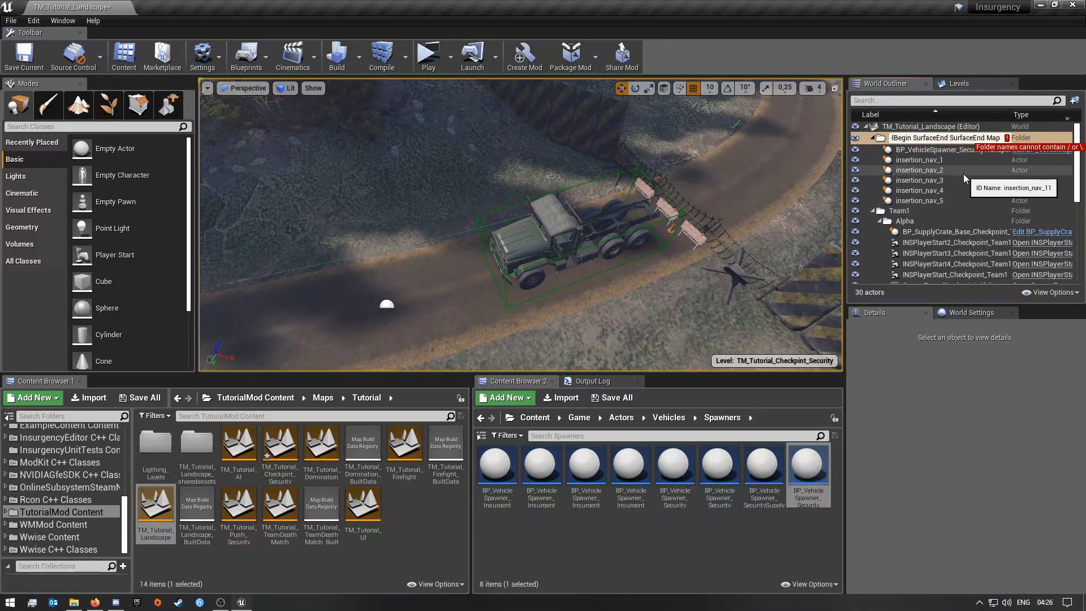
key("ctrl+a")
key("BackSpace")
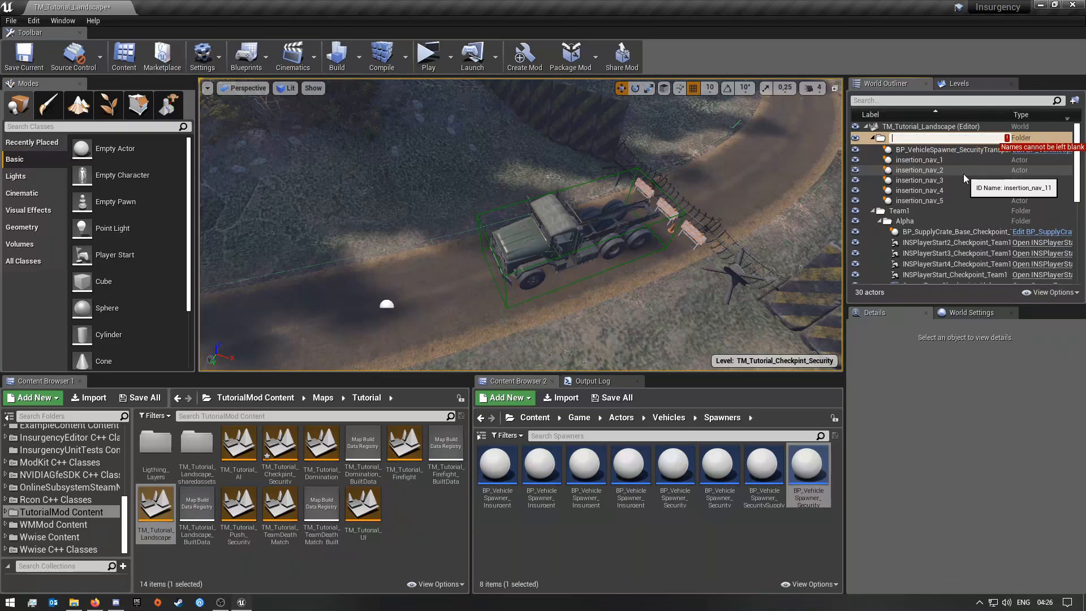
type("I")
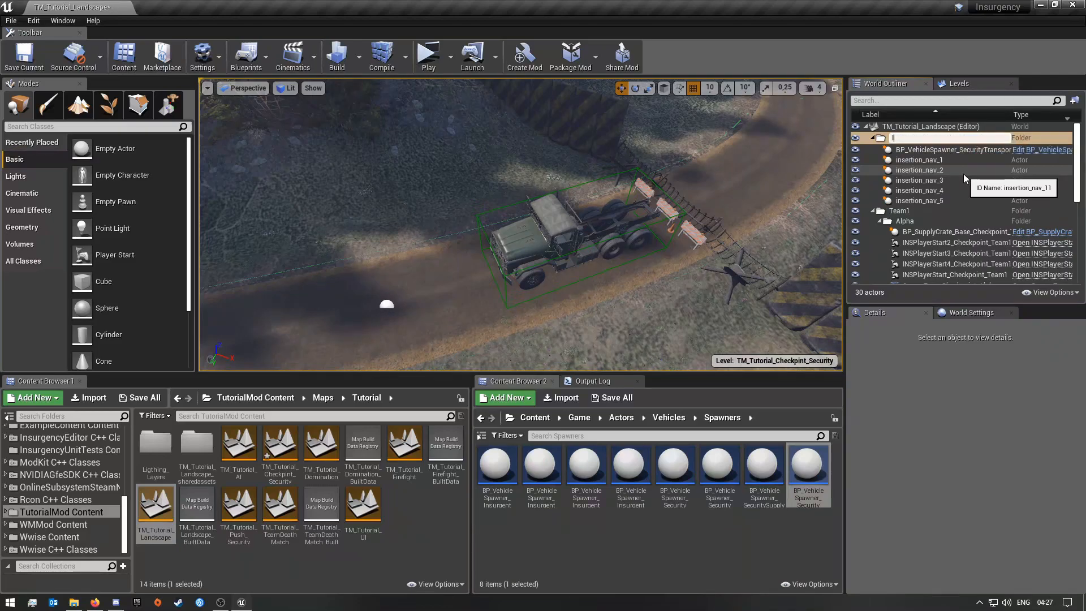
type("nsersion")
key("Return")
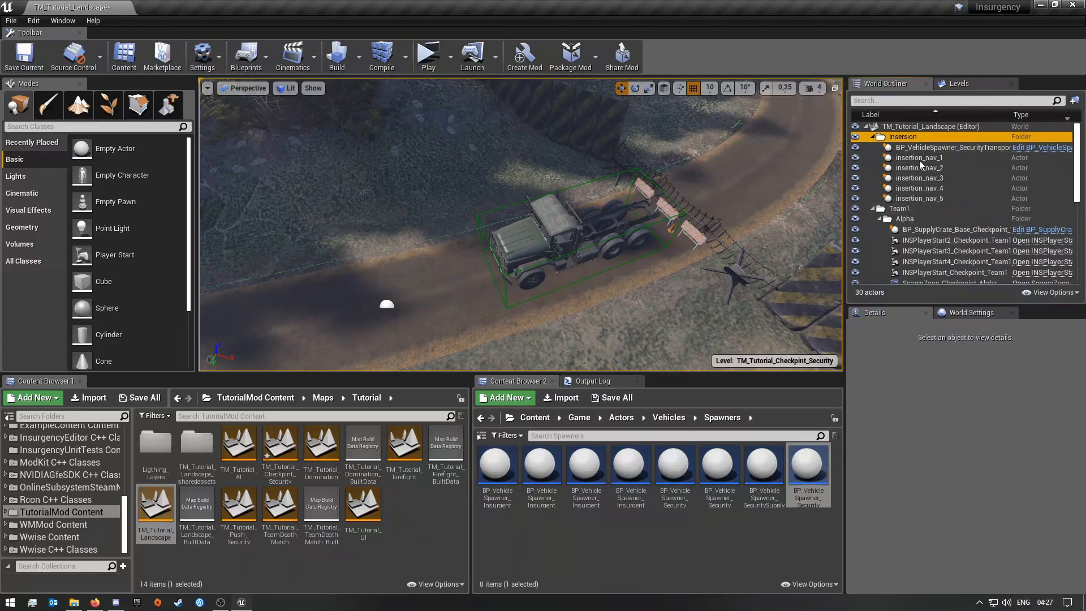
Set the transport truck spawner's Vehicle Spawner Type to Player Insertion Vehicle.
right_click_drag(803, 192, 862, 139)
left_click(961, 147)
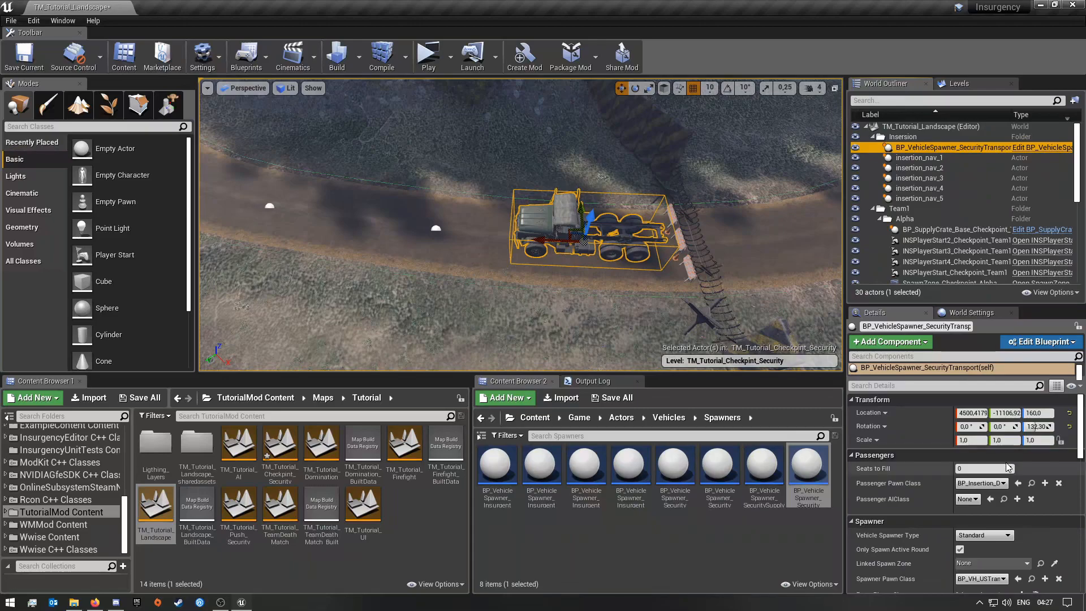
scroll(1006, 461, "down", 3)
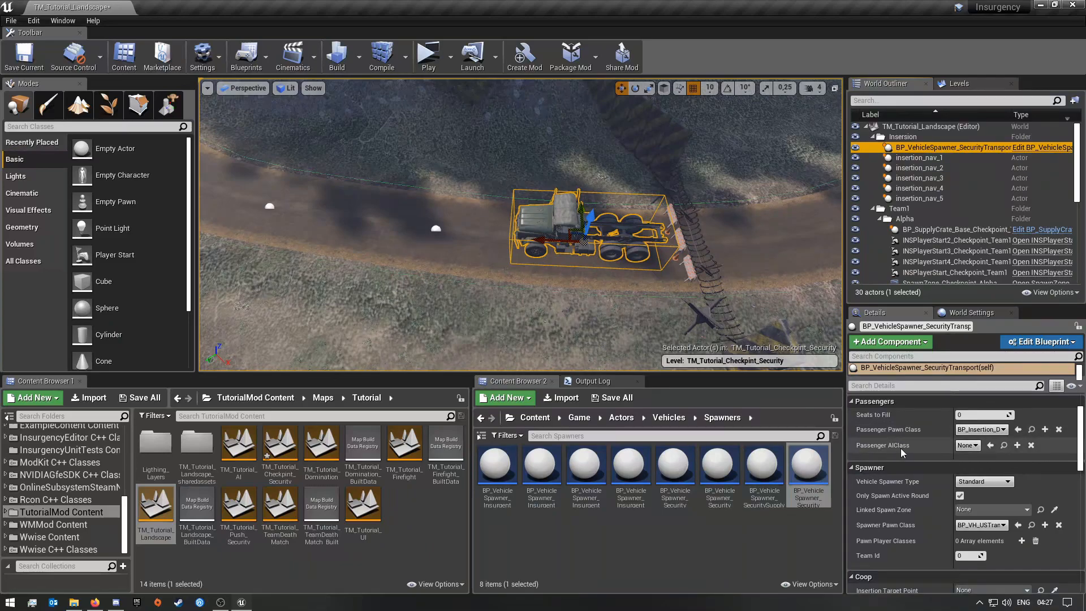
right_click_drag(566, 211, 492, 305)
key("a")
key("w")
key("s")
key("s")
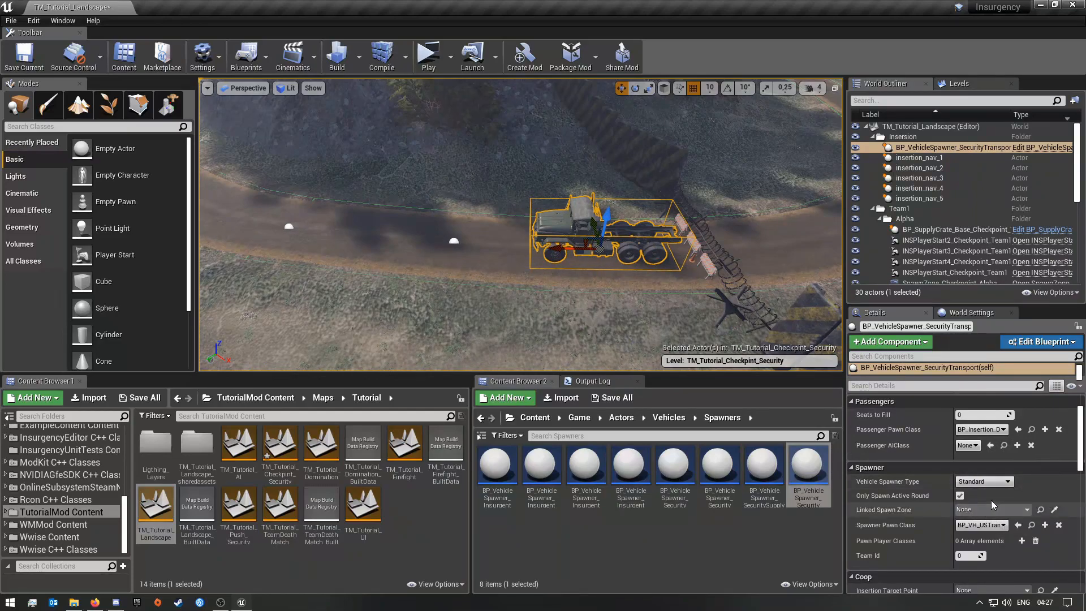
scroll(888, 484, "down", 2)
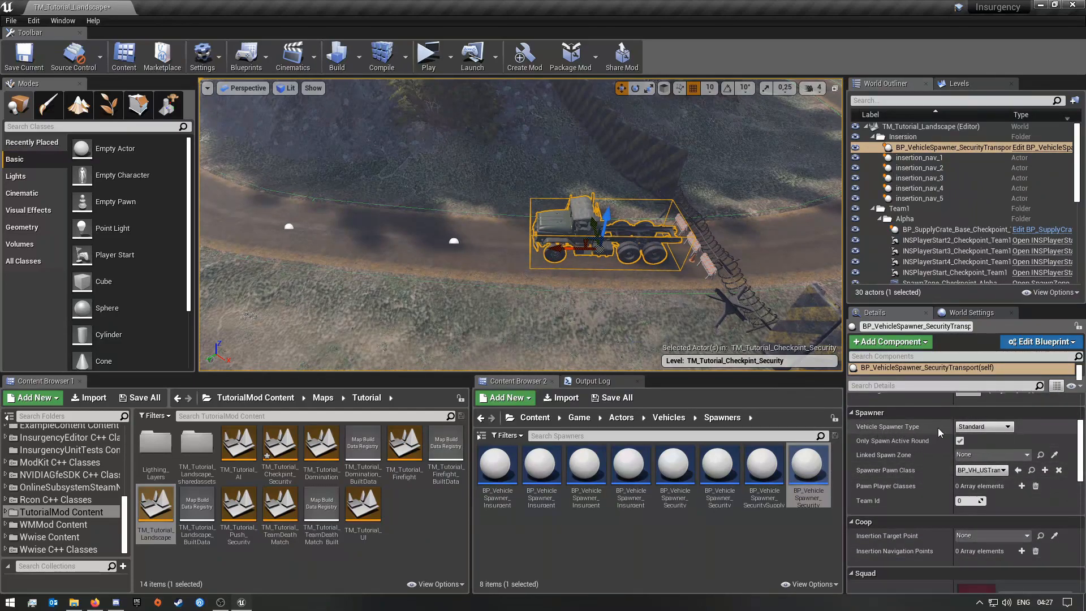
left_click(982, 426)
left_click(968, 443)
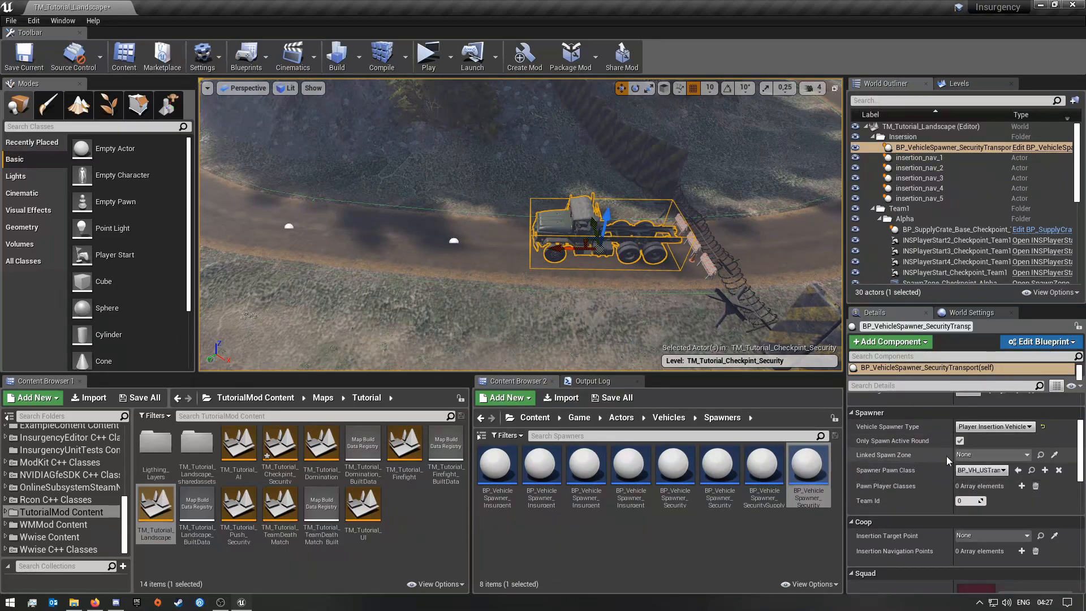
Link the truck spawner to SpawnZone_Checkpoint_Alpha and set its Team Id to 255.
left_click(1002, 454)
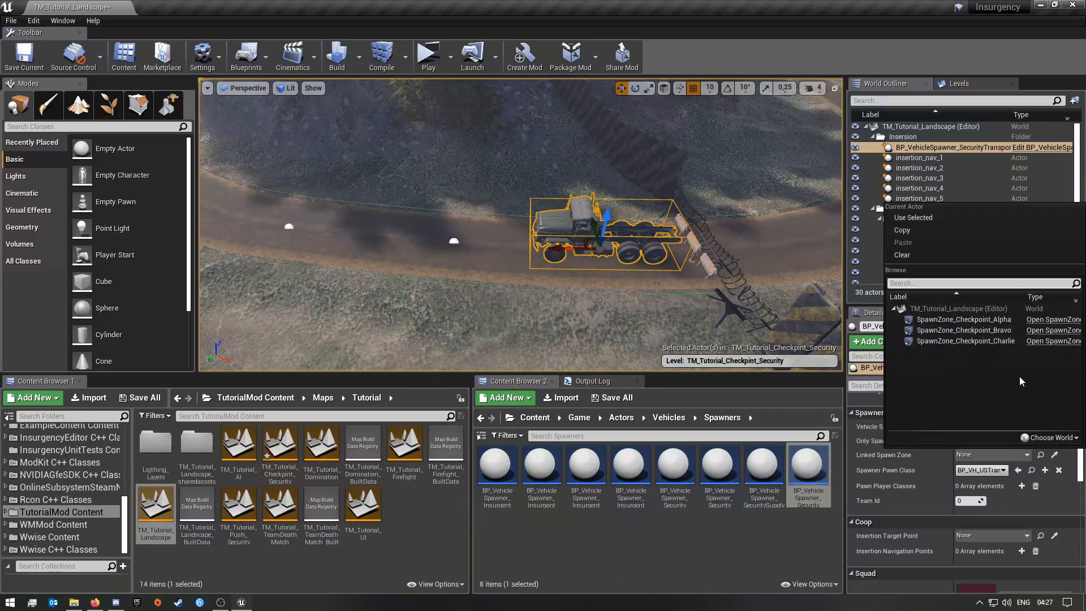
left_click(963, 320)
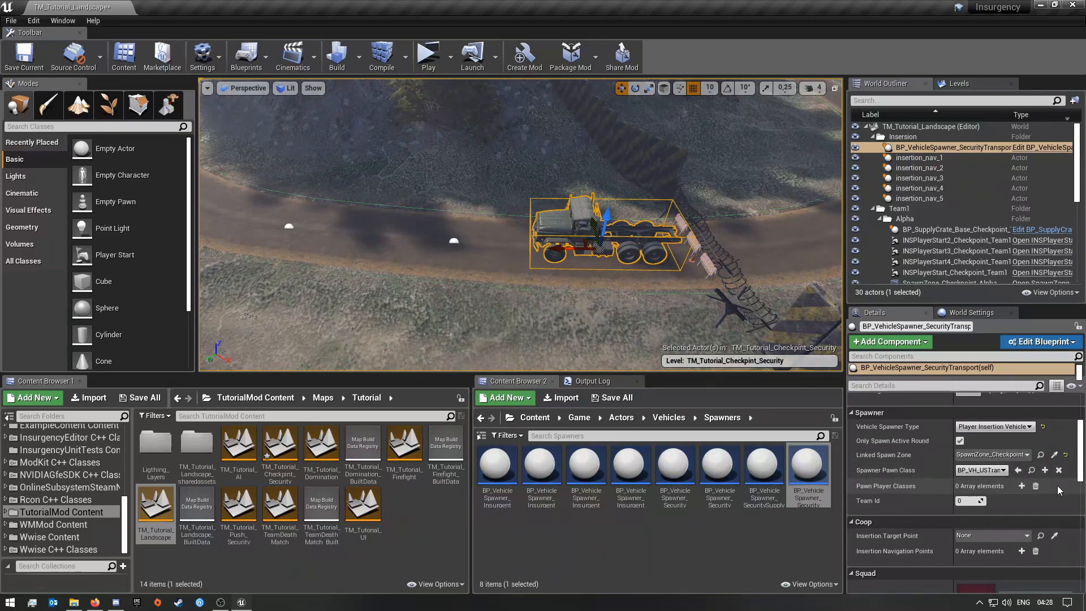
scroll(961, 486, "down", 2)
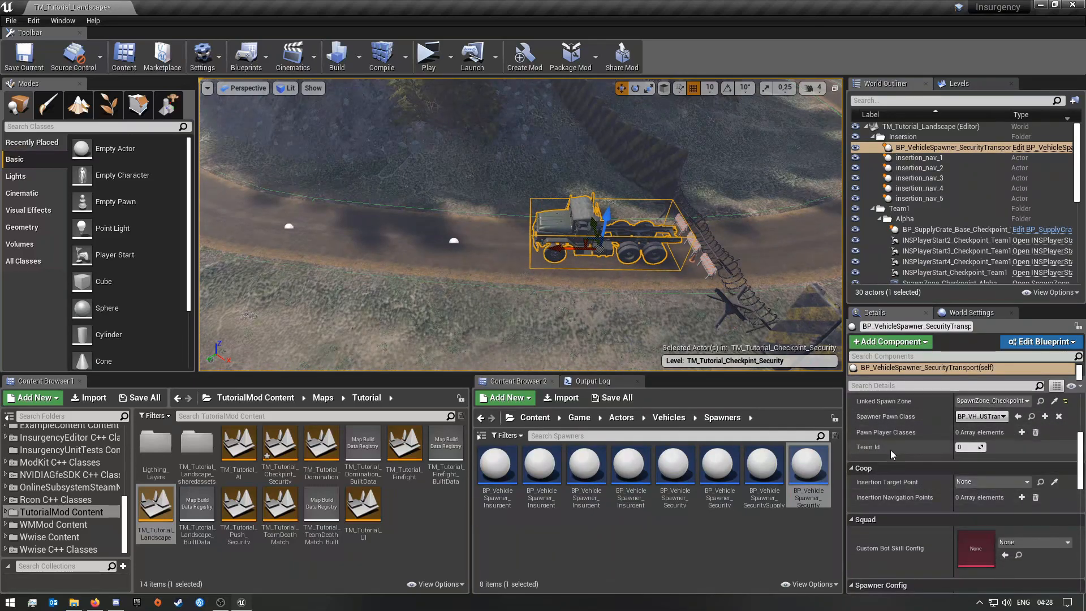
type("255")
Add four empty elements to the truck spawner's Insertion Navigation Points array.
scroll(975, 473, "down", 1)
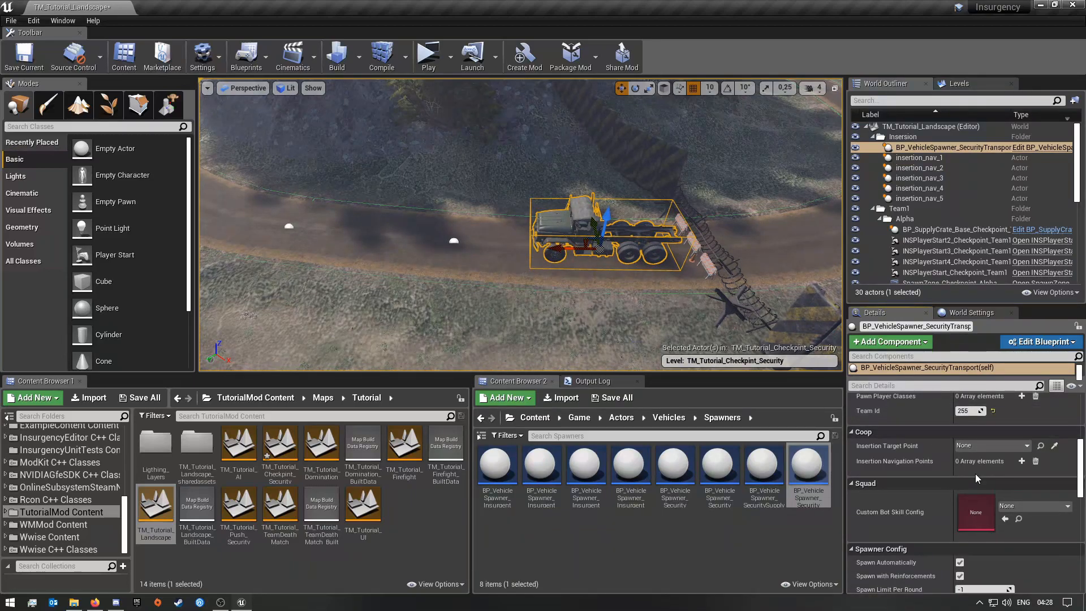
left_click(1021, 461)
left_click(1021, 460)
left_click(1021, 461)
left_click(1021, 461)
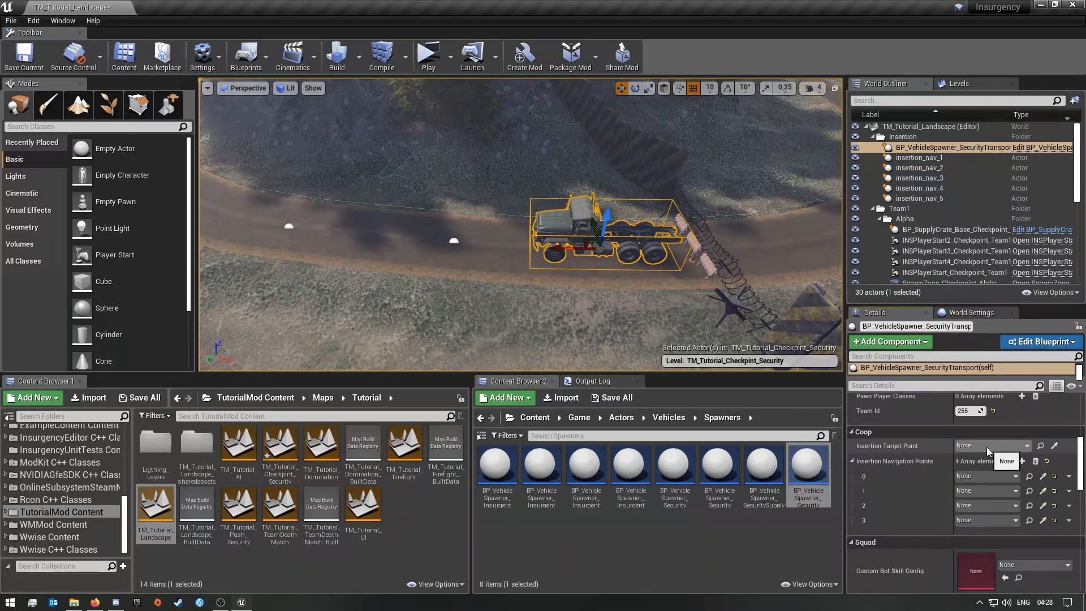
Assign insertion_nav_5 as the truck spawner's Insertion Target Point.
left_click(958, 198)
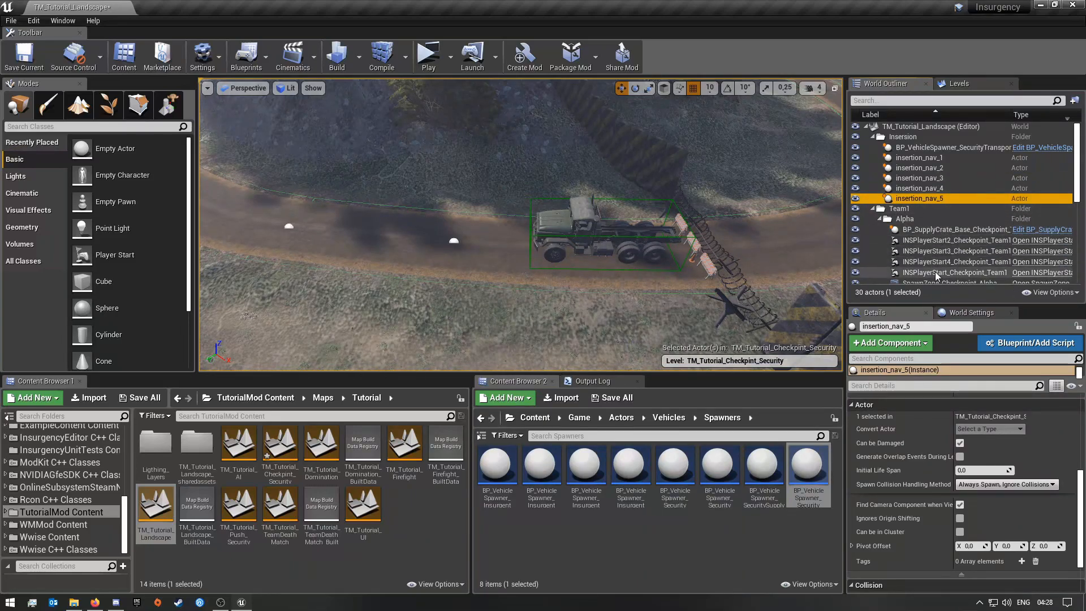
scroll(998, 500, "down", 2)
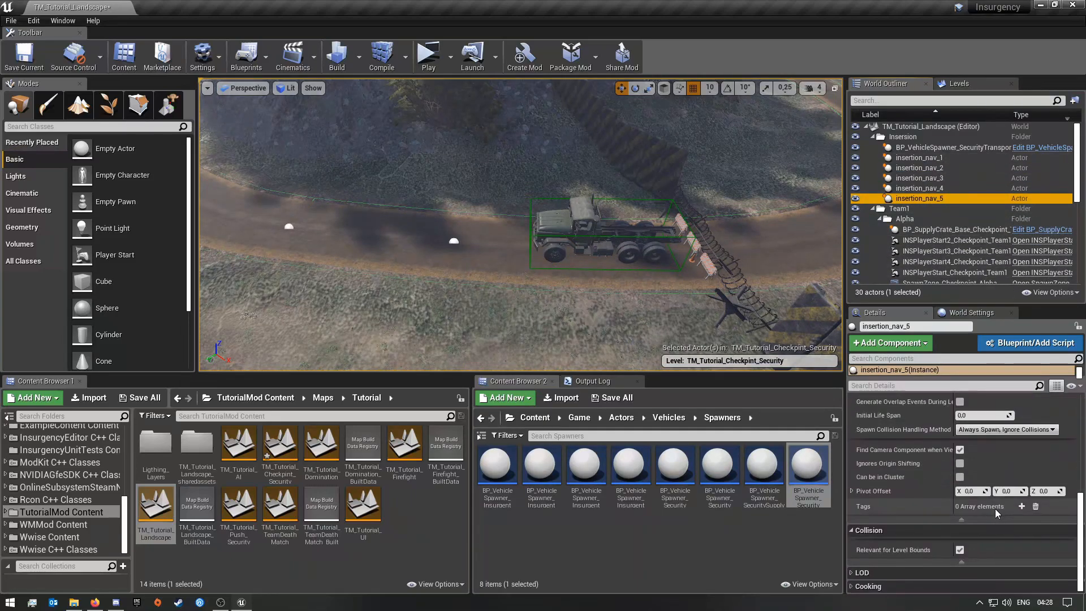
left_click(951, 150)
scroll(972, 523, "down", 2)
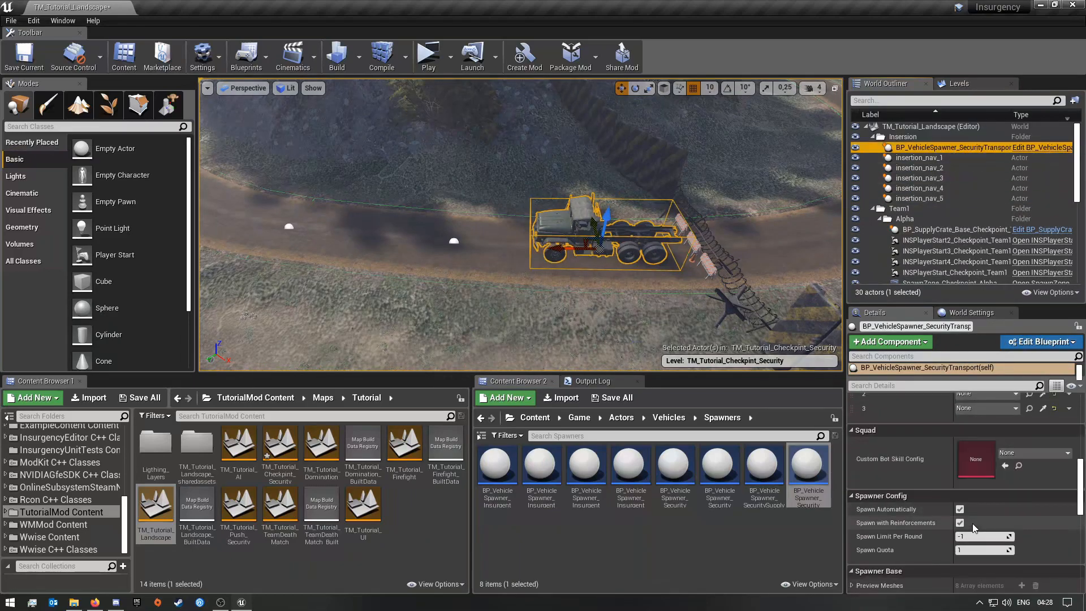
scroll(972, 523, "up", 2)
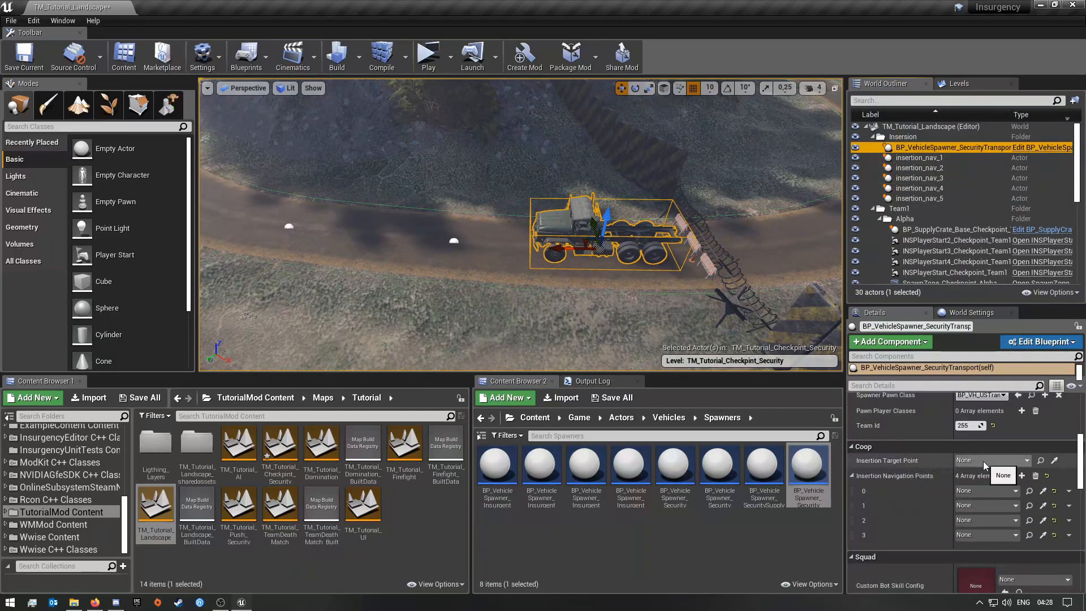
left_click(982, 460)
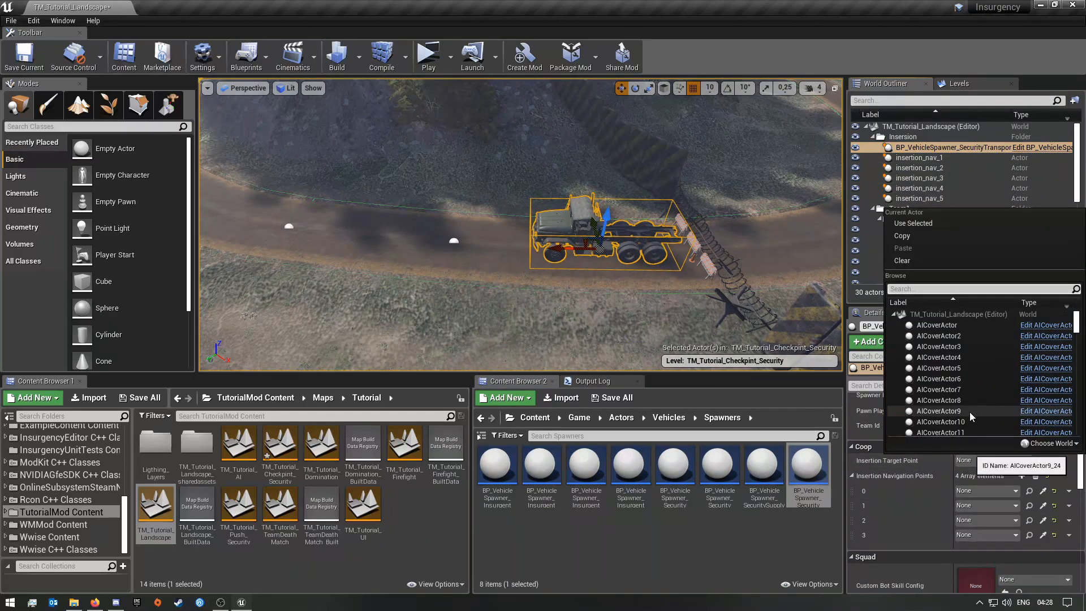
type("inser")
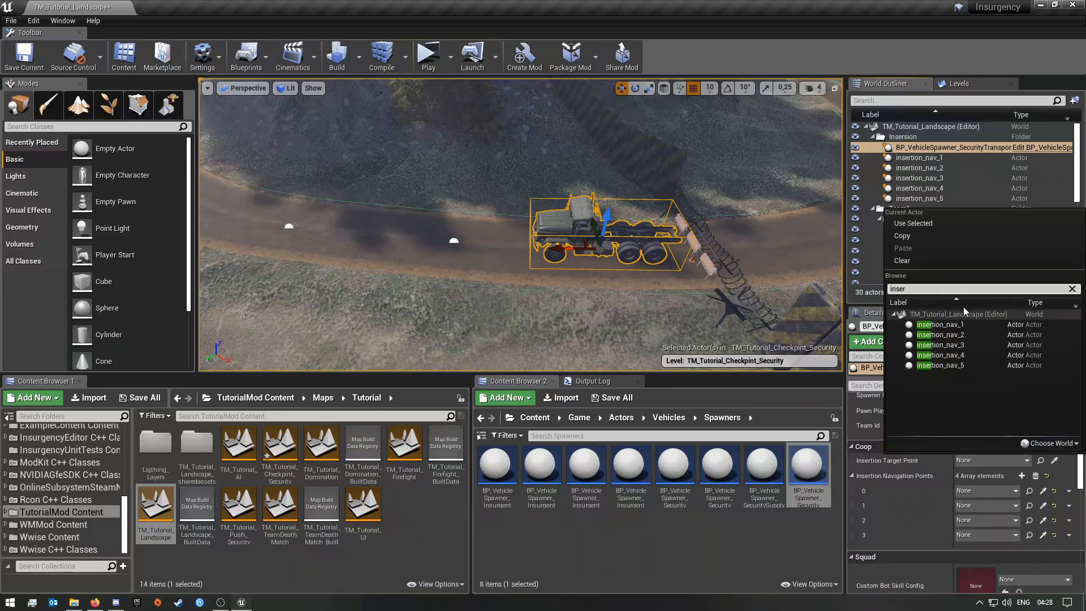
left_click(947, 365)
Assign insertion_nav_1 and insertion_nav_2 to elements 0 and 1 of the Insertion Navigation Points.
left_click(986, 491)
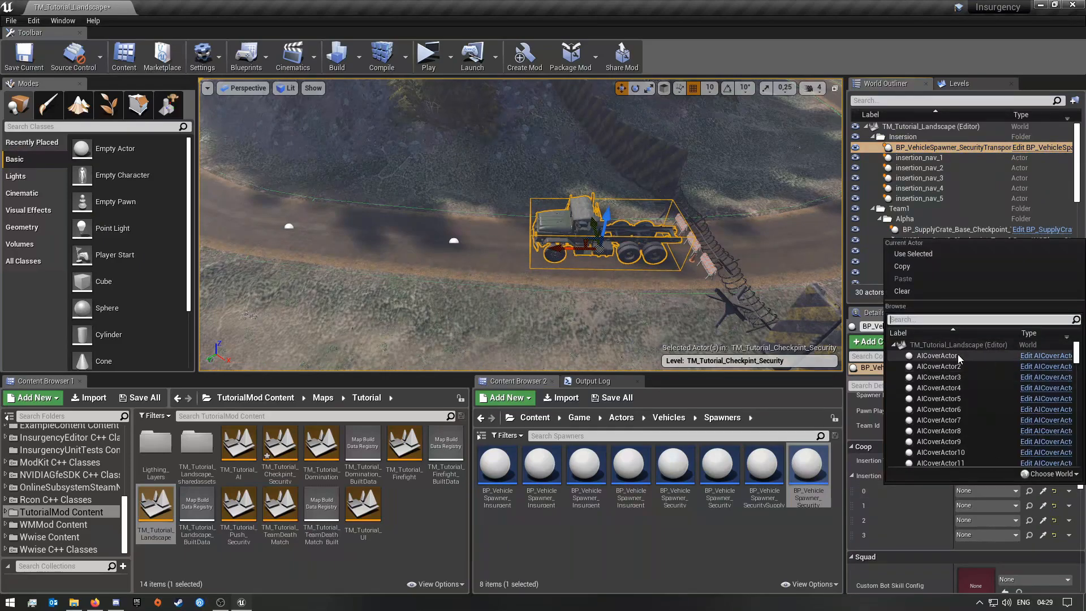
type("inser")
left_click(962, 359)
left_click(985, 504)
type("inser")
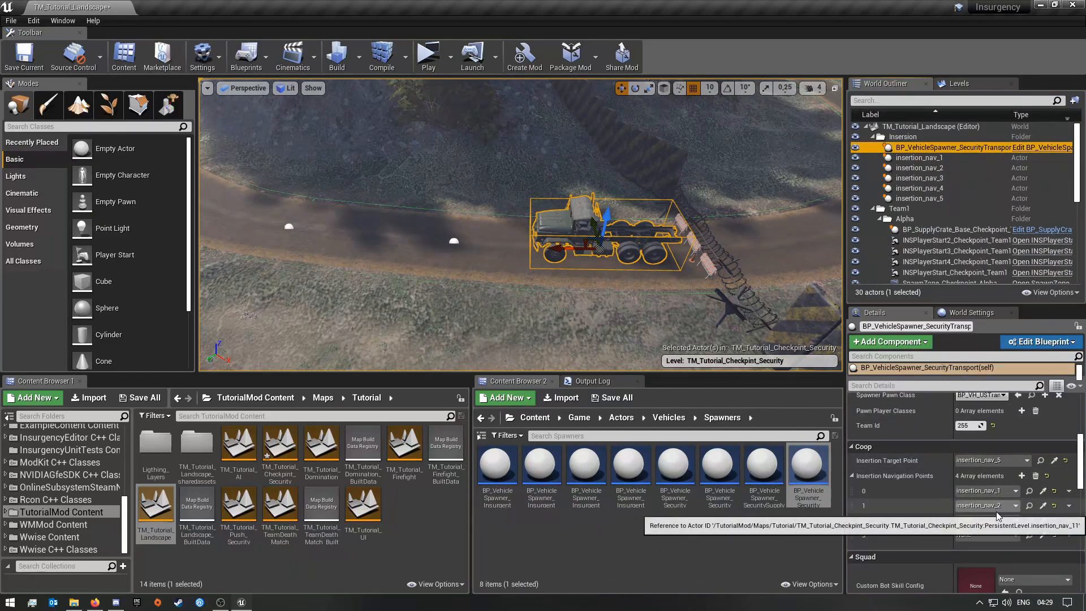
Assign insertion_nav_3 and insertion_nav_4 to elements 2 and 3 of the Insertion Navigation Points.
left_click(987, 519)
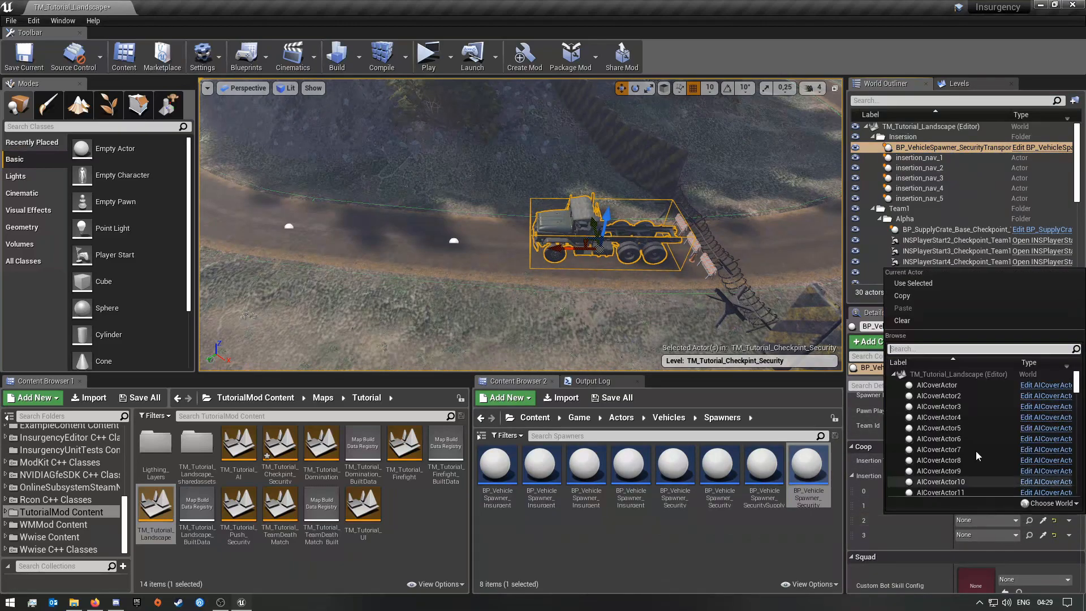
left_click(925, 346)
type("inser")
left_click(959, 408)
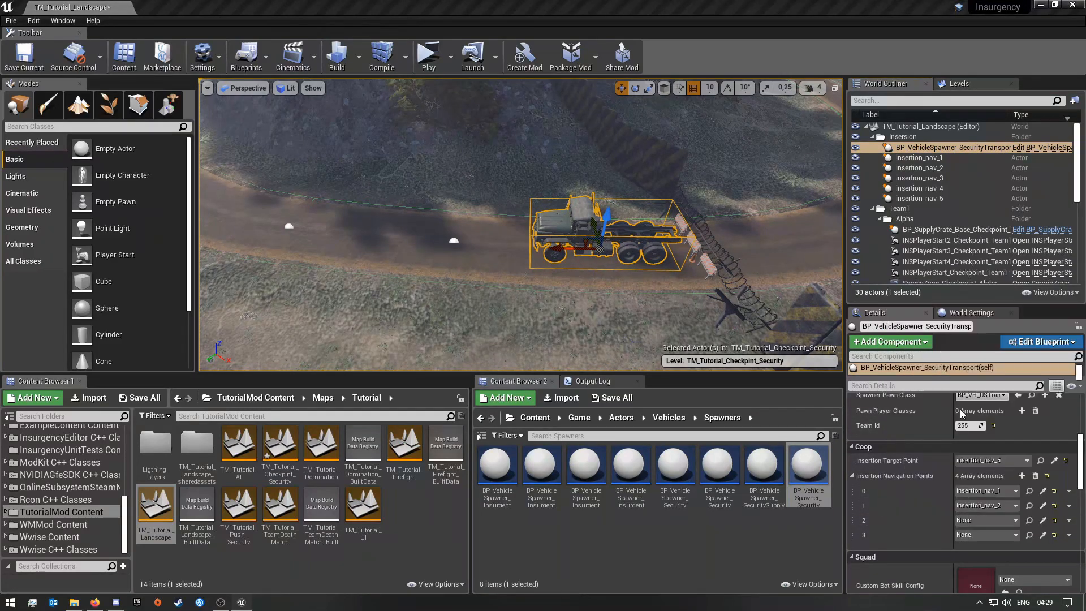
left_click(987, 534)
type("inser")
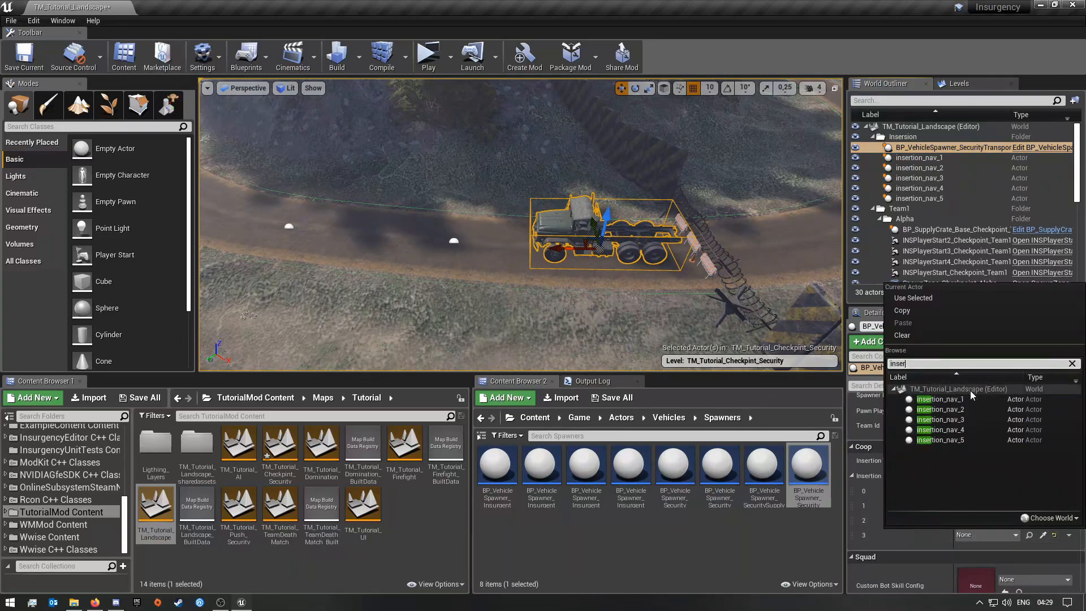
left_click(963, 430)
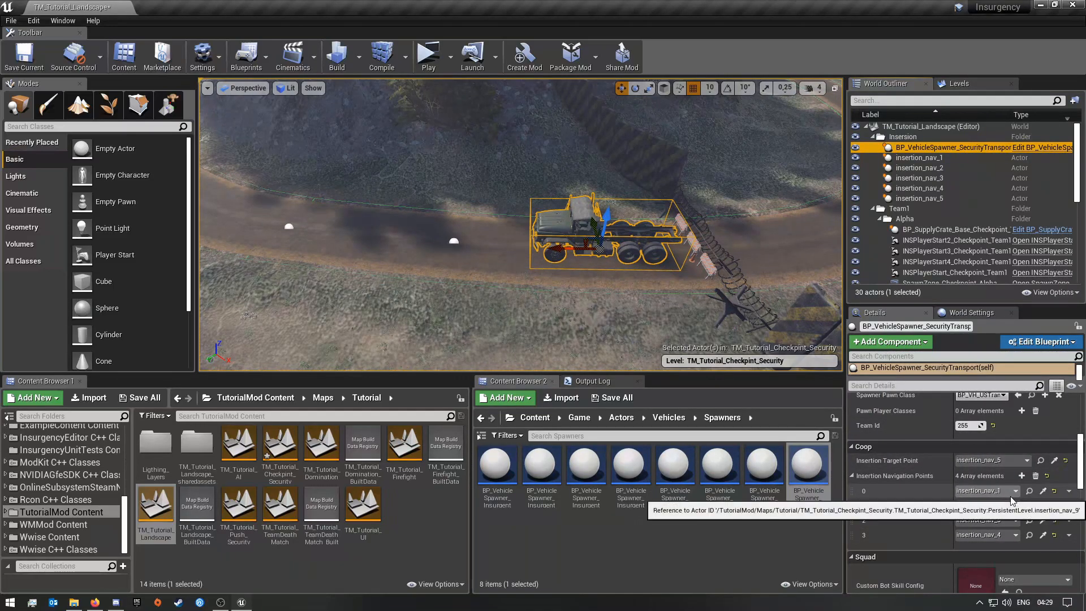
Disable Spawn with Reinforcements in the truck spawner's Spawner Config.
scroll(1014, 551, "down", 2)
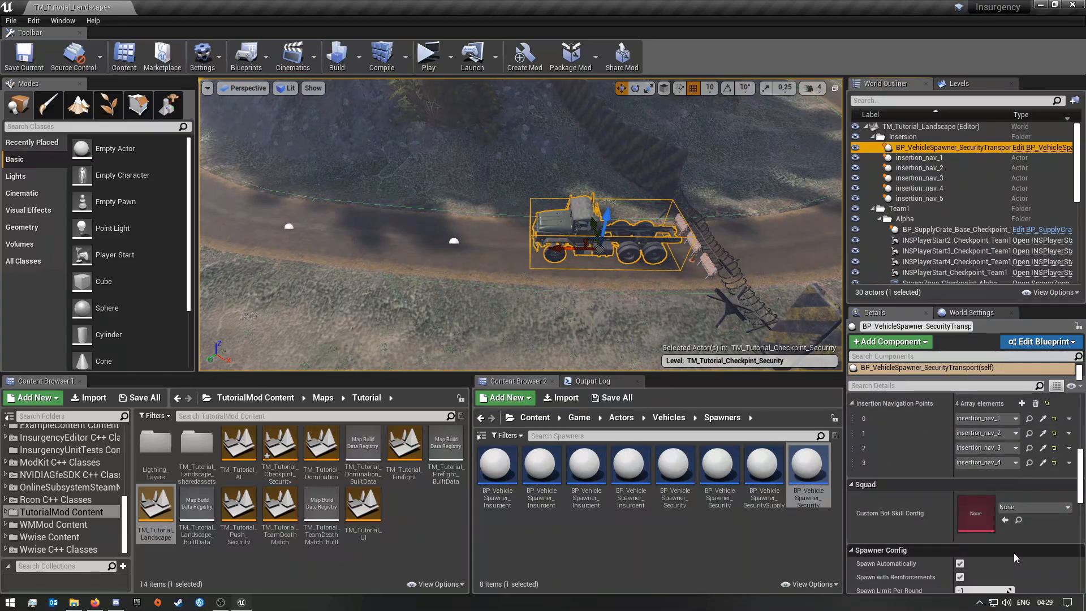
scroll(1014, 553, "down", 1)
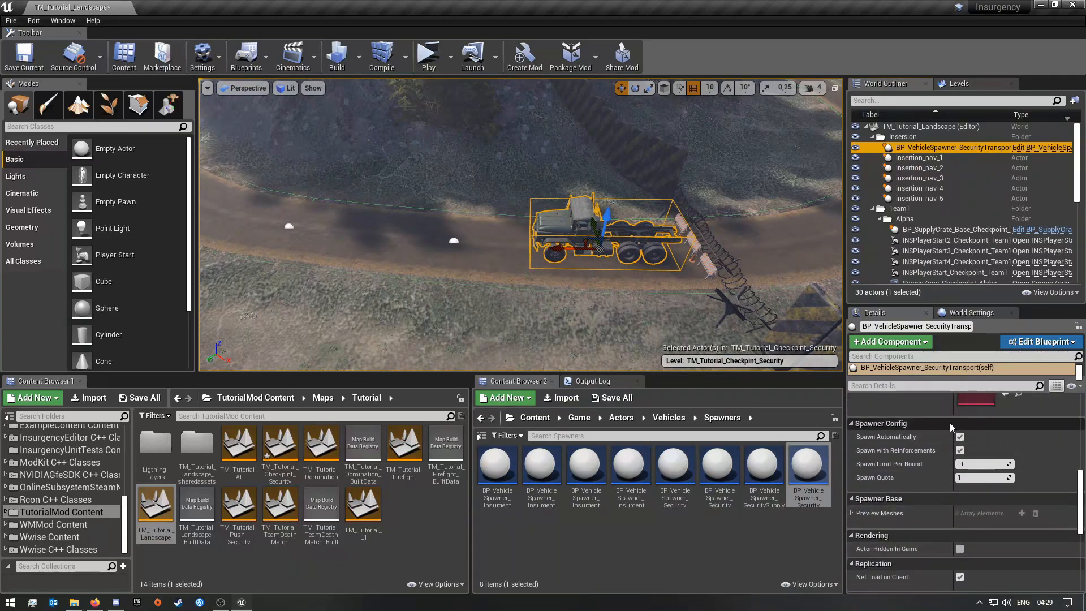
left_click(960, 451)
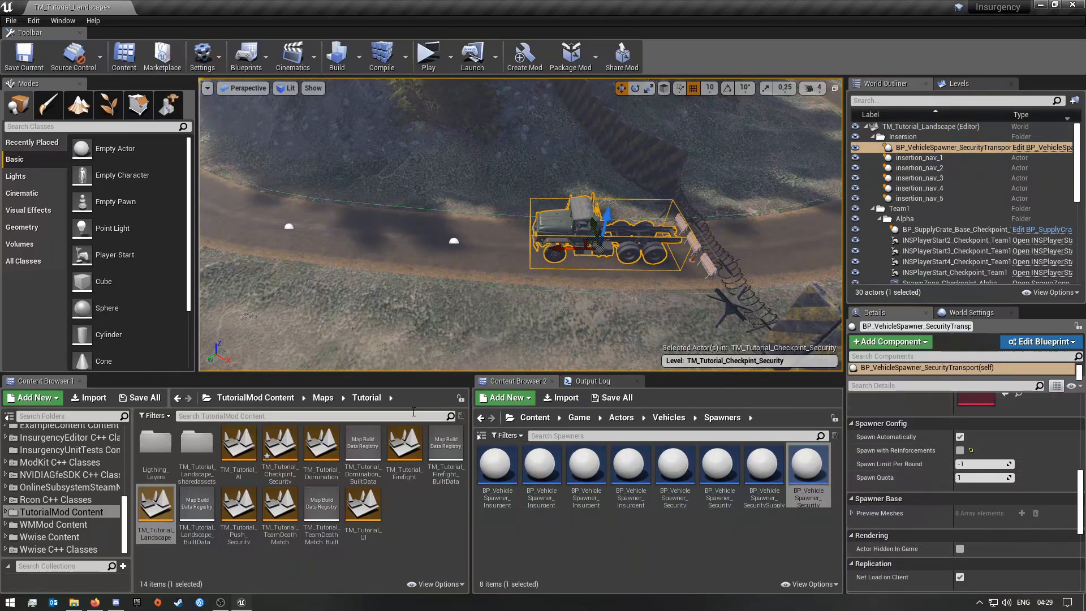
Save the modified TM_Tutorial_Checkpint_Security level and deselect the truck spawner.
left_click(140, 397)
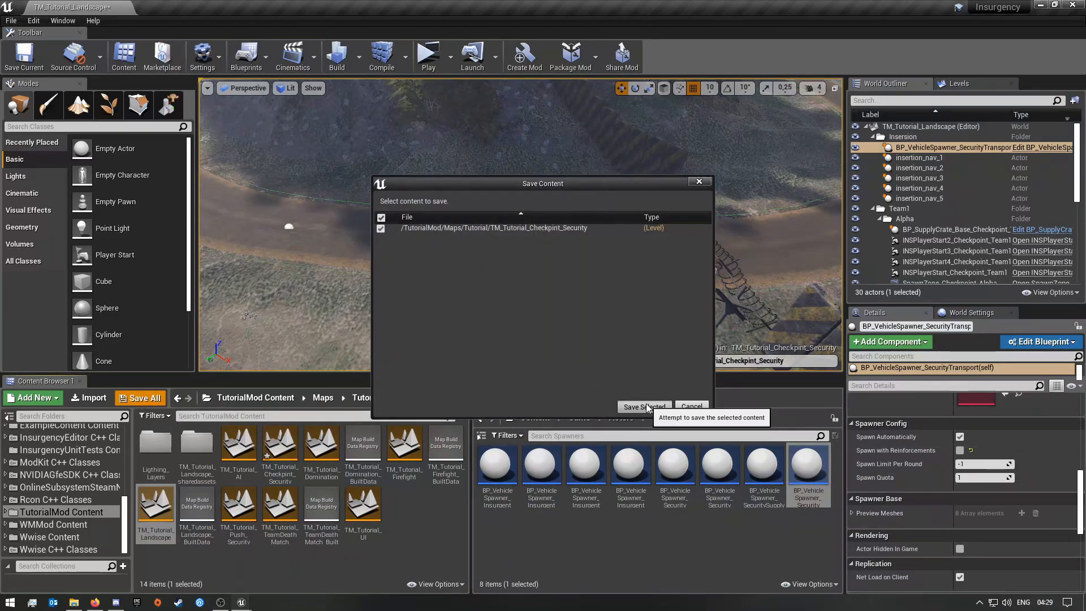
left_click(644, 406)
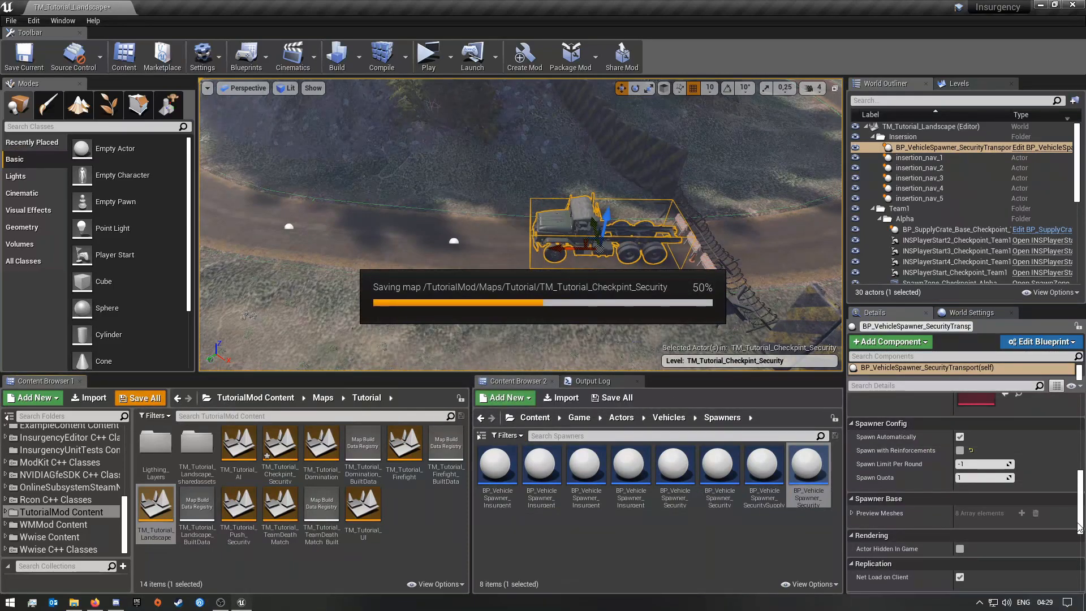
right_click_drag(582, 246, 438, 235)
key("Escape")
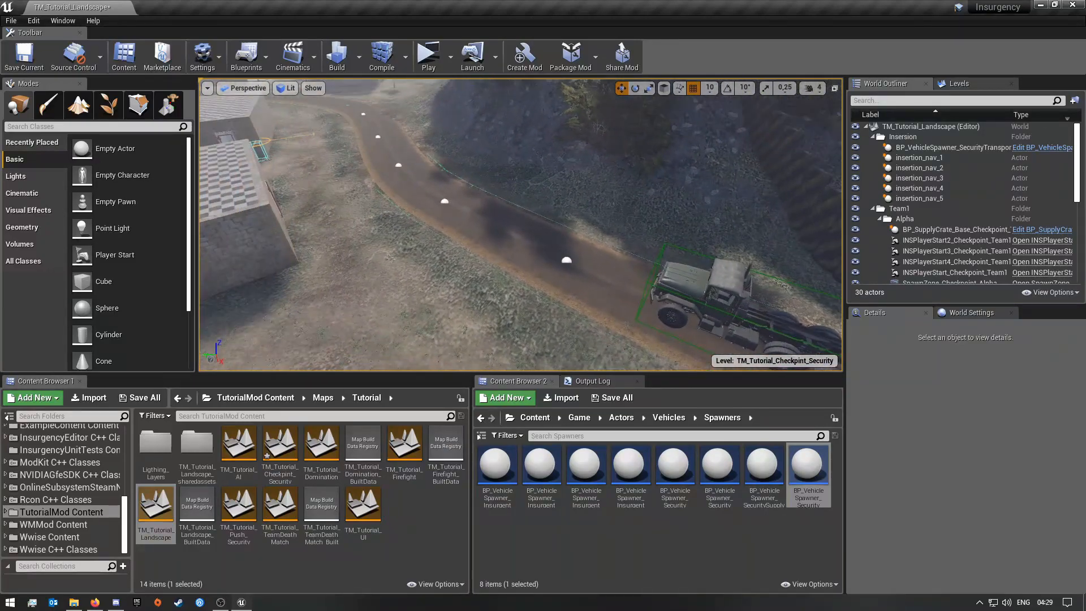
Build the navigation paths for all levels, including the hidden streaming levels, and dismiss the message log.
left_click(359, 59)
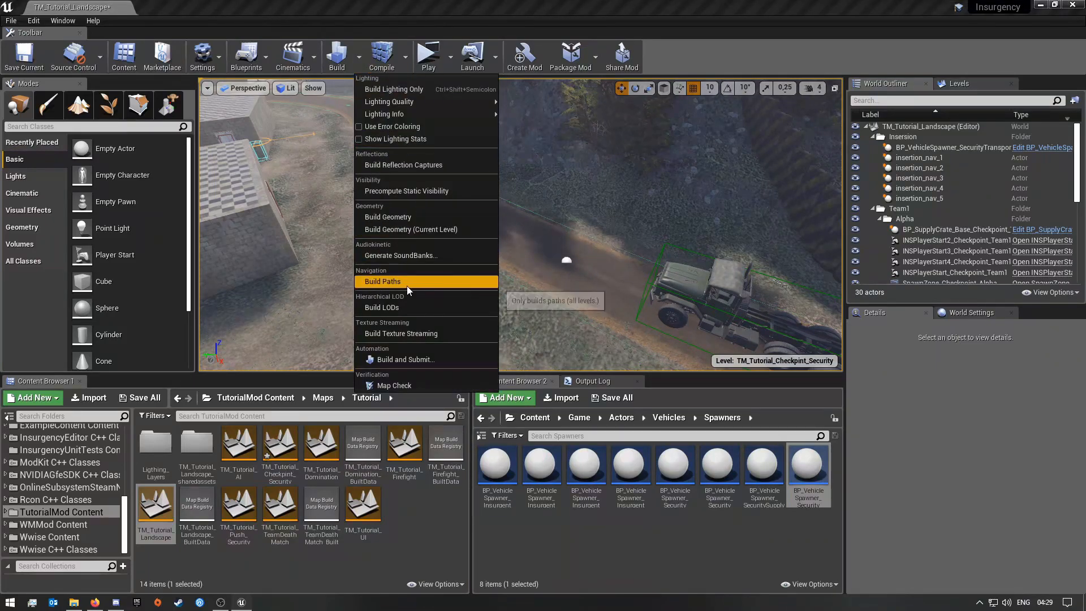
left_click(379, 283)
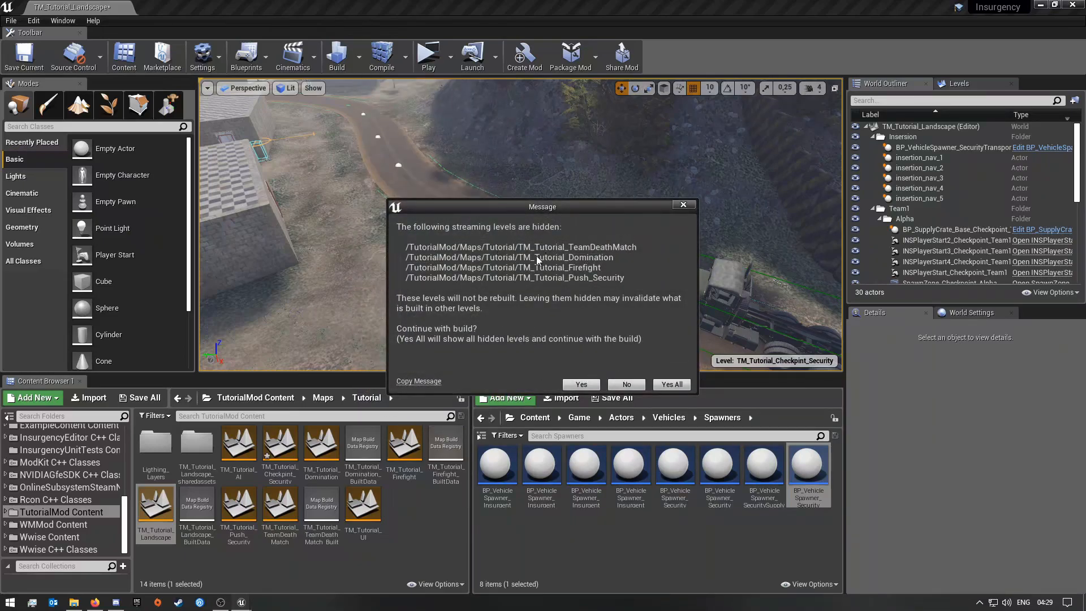
left_click(672, 384)
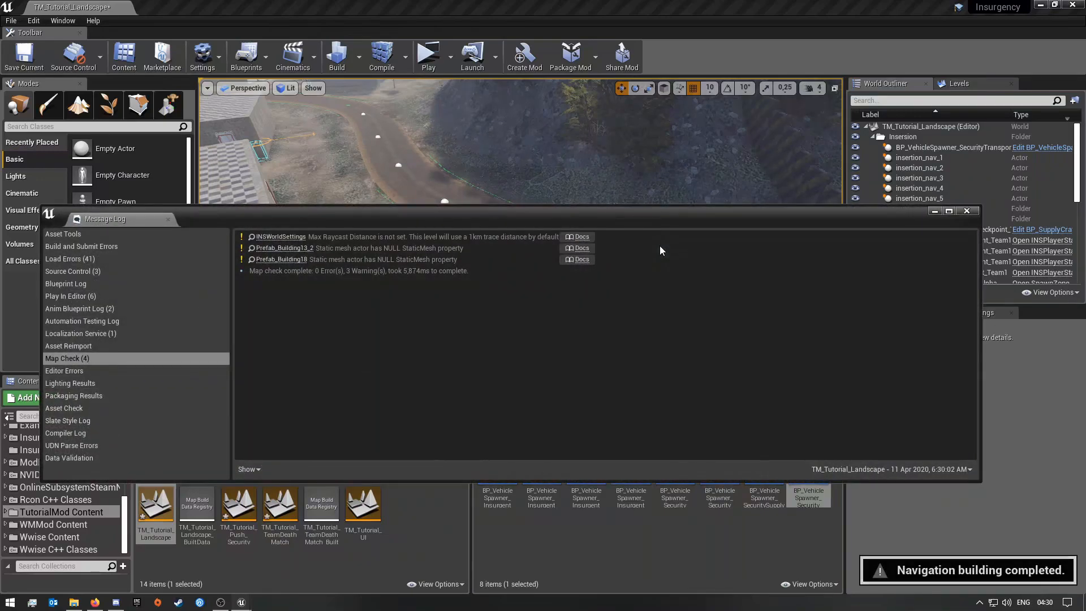
left_click(967, 212)
right_click_drag(582, 310, 585, 252)
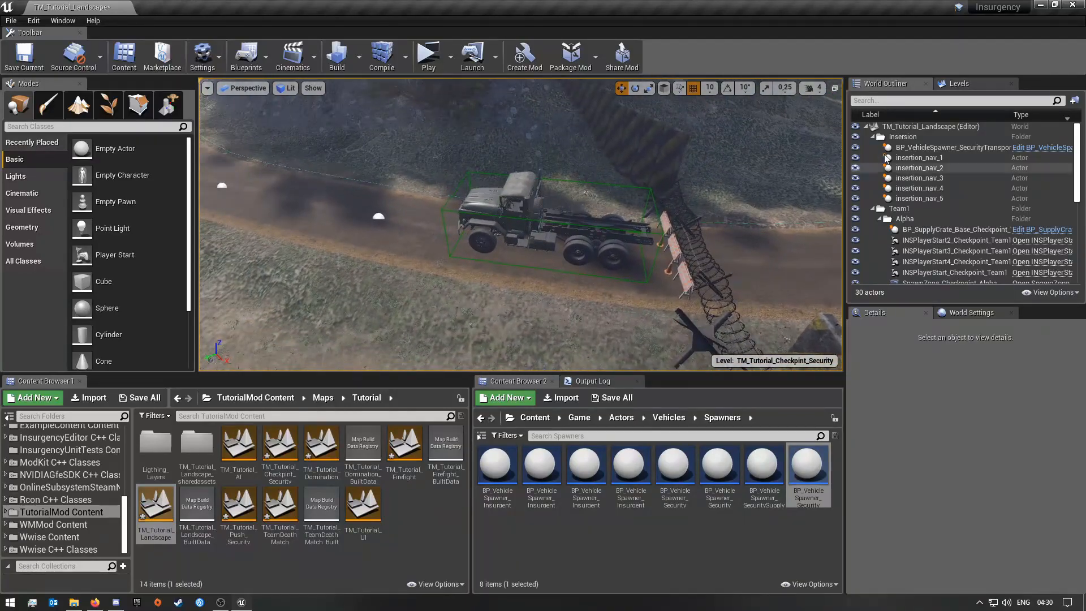
Make the Persistent Level the current level instead of TM_Tutorial_Checkpint_Security.
left_click(972, 82)
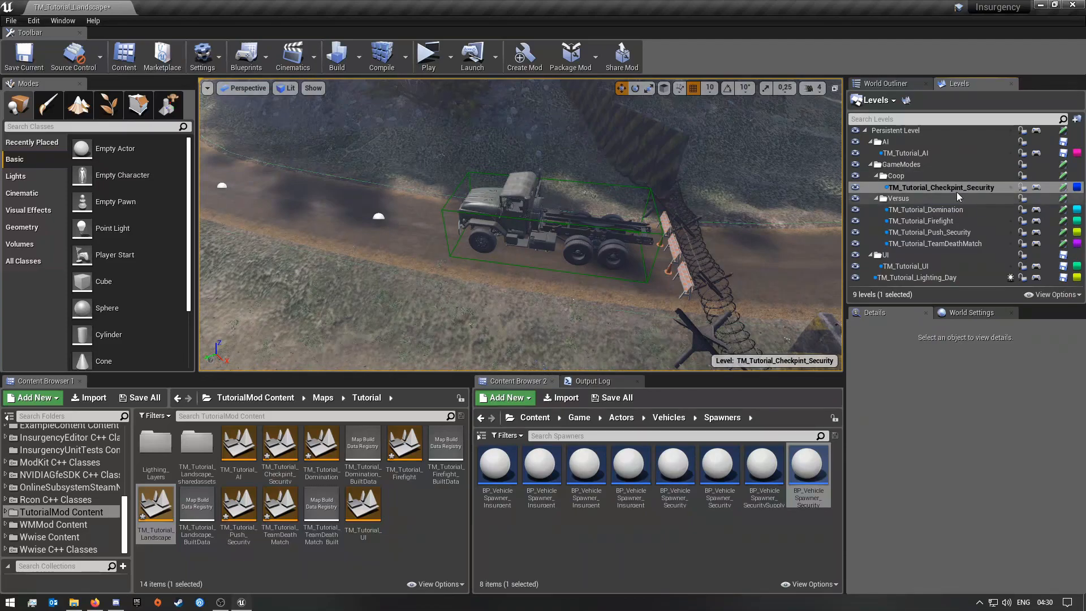
left_click(887, 83)
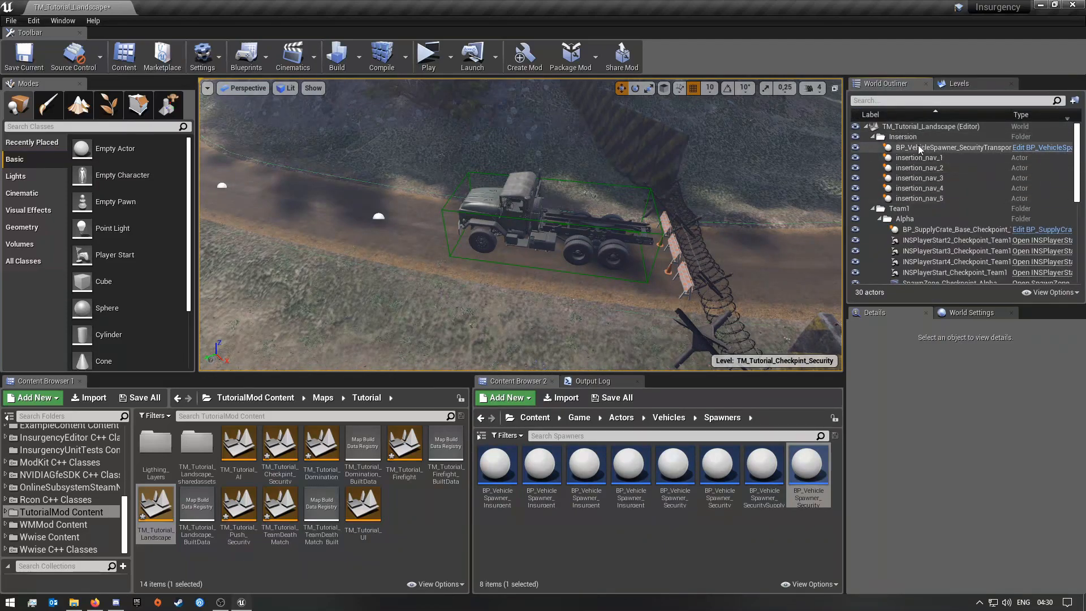
left_click(956, 84)
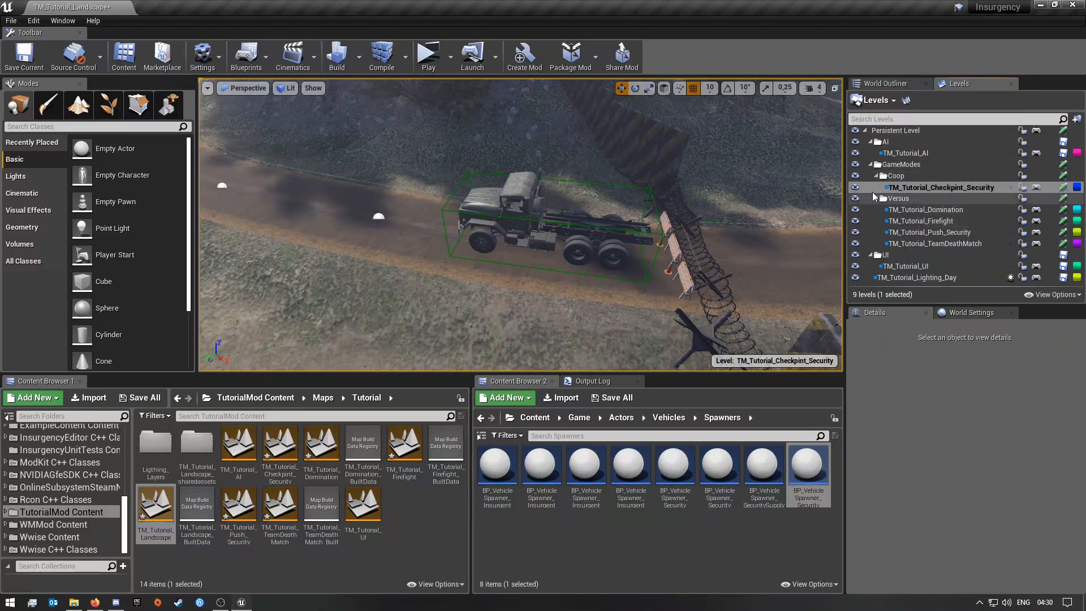
left_click(907, 133)
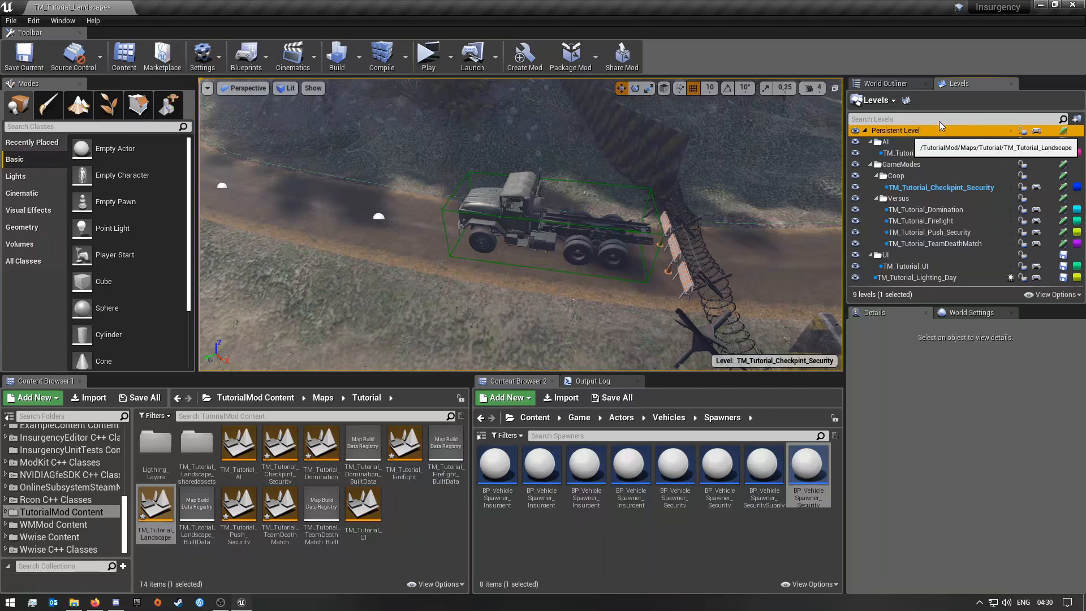
double_click(922, 131)
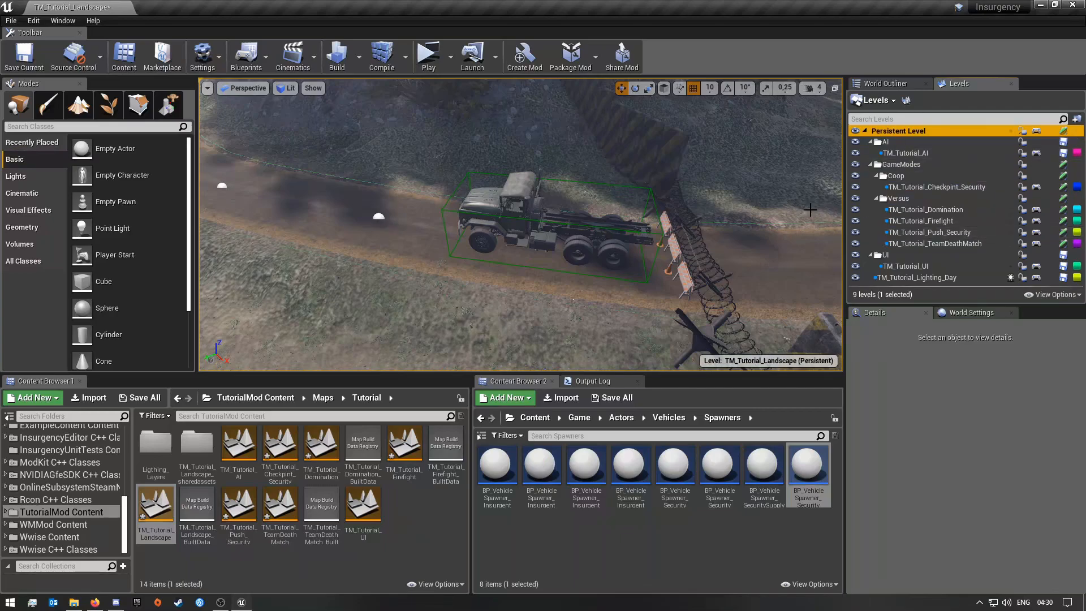
Filter the persistent level's actors by "nav" and examine the drawing and generation settings of RecastNavMesh-Default and RecastNavMesh-Person.
left_click(890, 82)
left_click(896, 101)
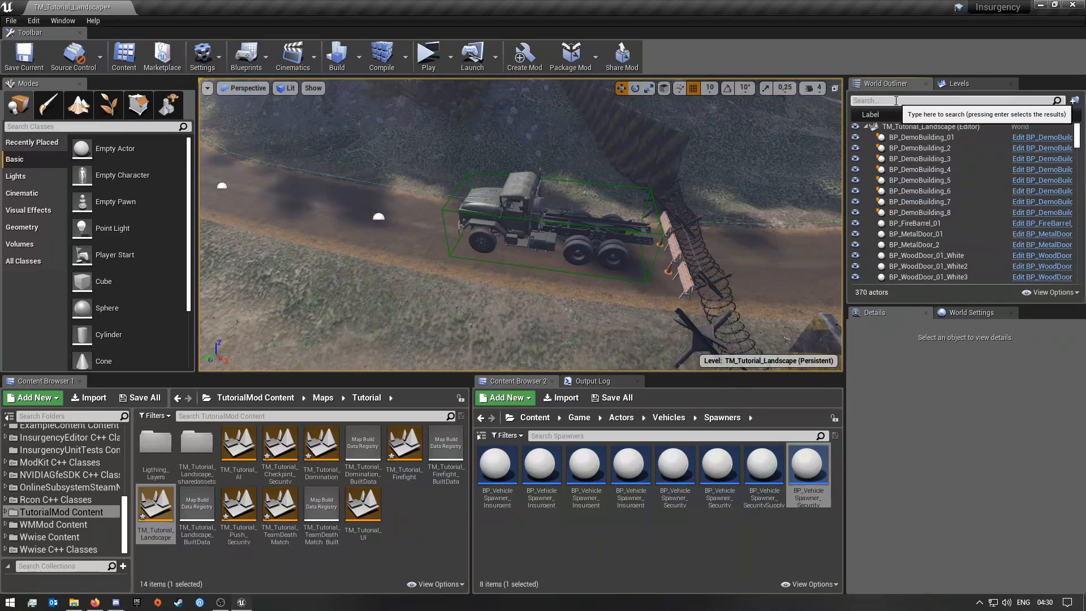
type("nav")
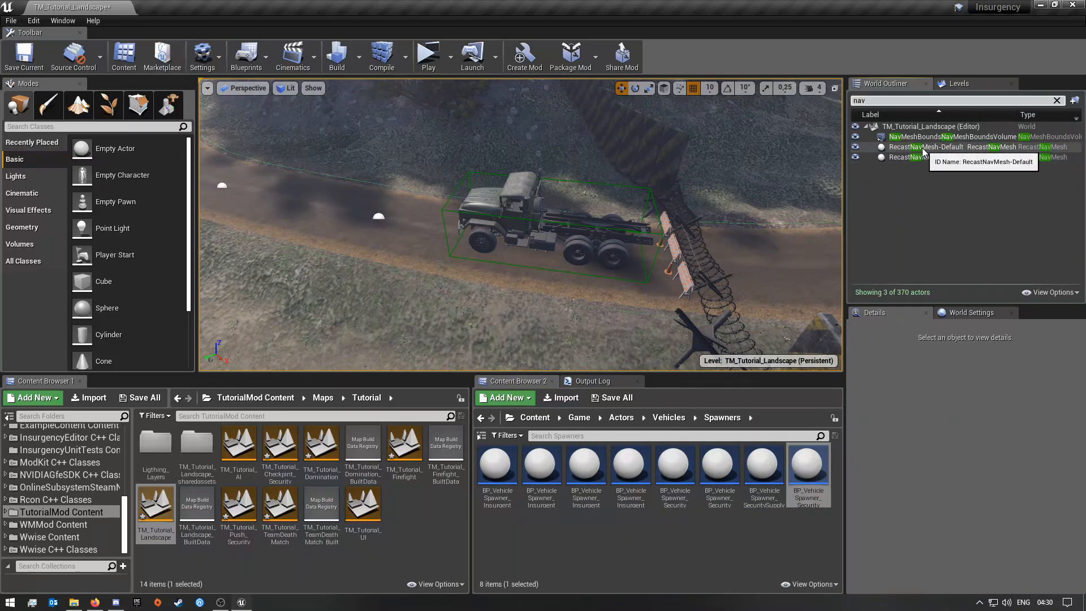
left_click(947, 148)
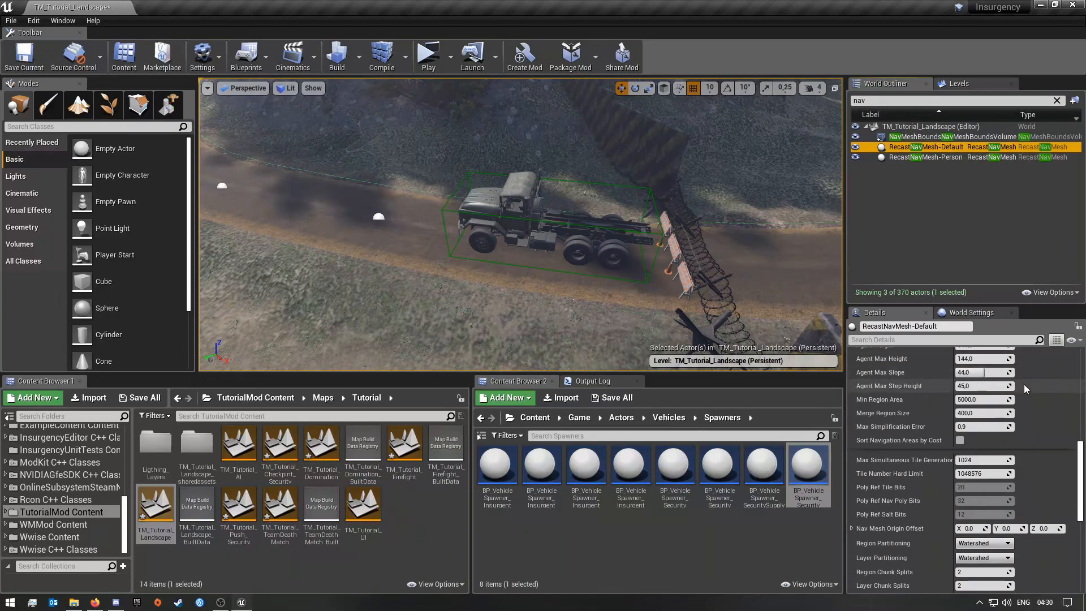
scroll(1024, 384, "down", 5)
scroll(1023, 384, "down", 3)
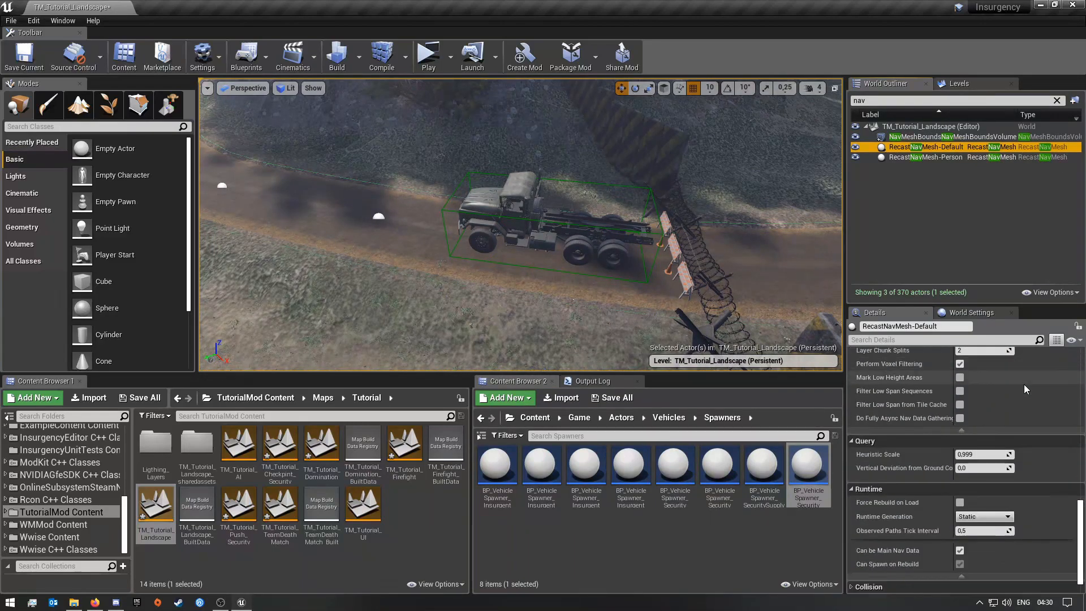
scroll(1023, 385, "up", 10)
scroll(1024, 384, "up", 5)
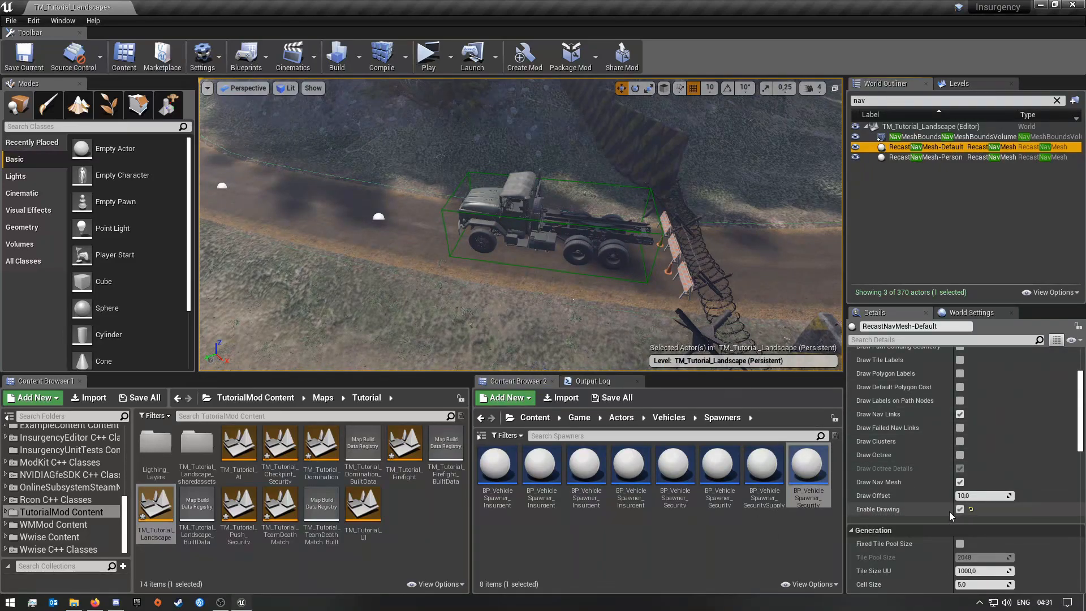
left_click(962, 157)
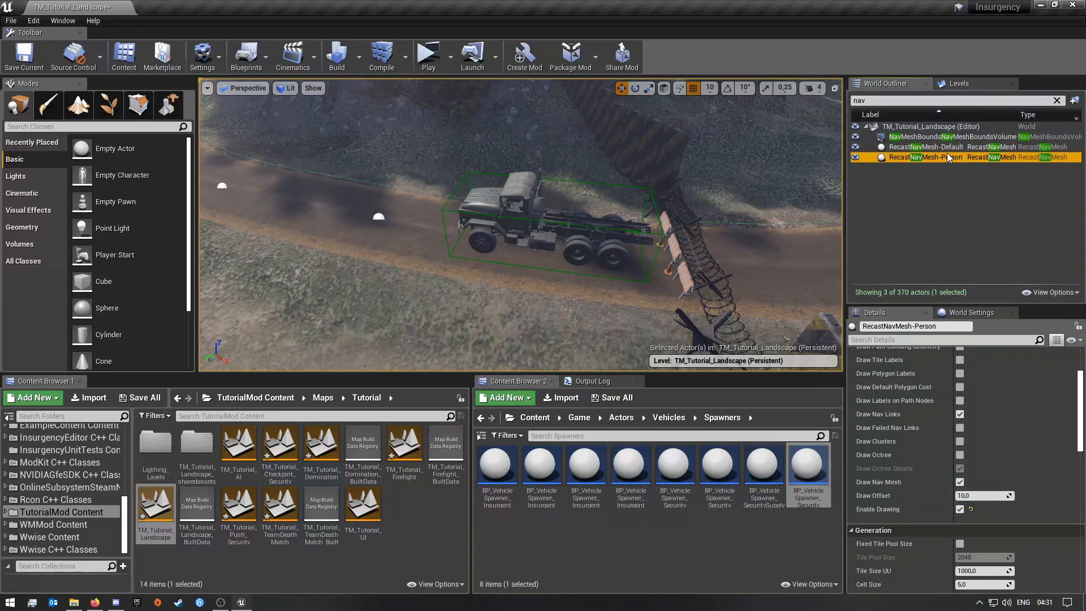
left_click(916, 148)
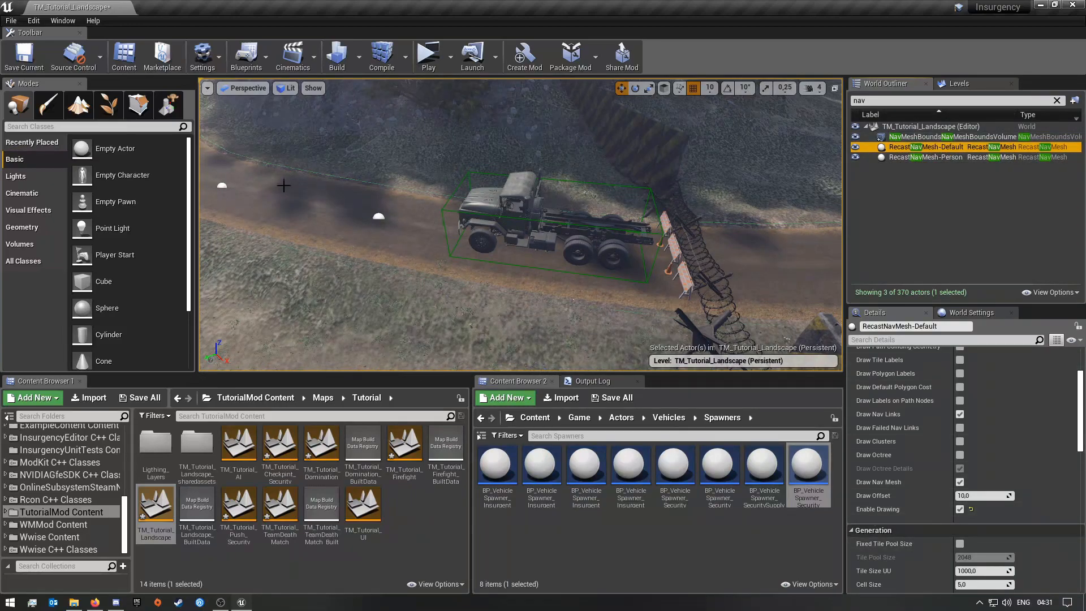
right_click_drag(527, 265, 523, 223)
right_click_drag(670, 314, 702, 353)
Save all the modified tutorial levels, including TM_Tutorial_Landscape, and clear the actor search filter.
left_click(139, 397)
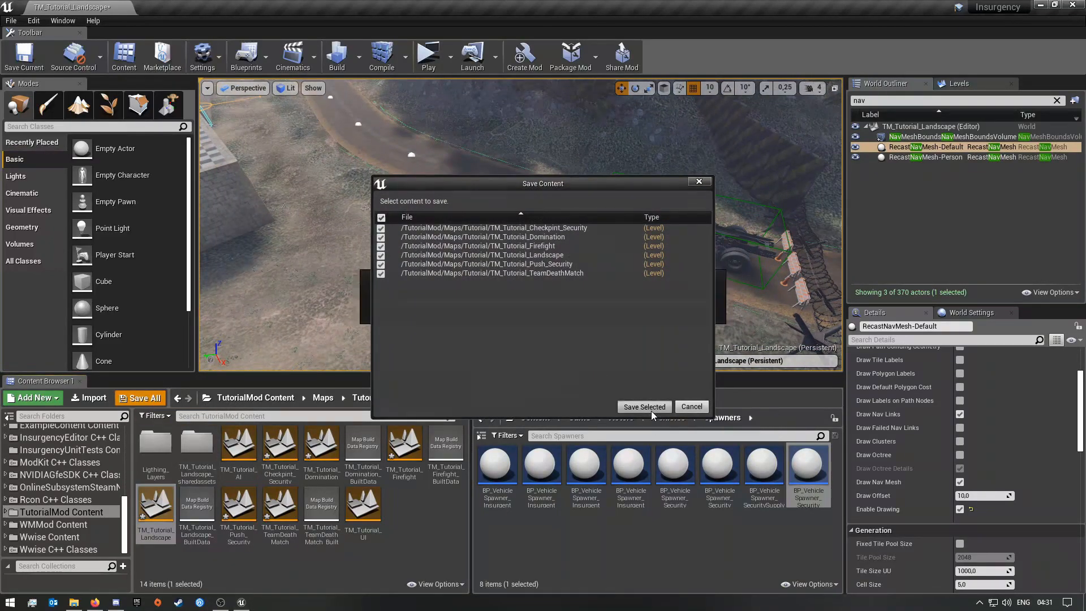
left_click(644, 406)
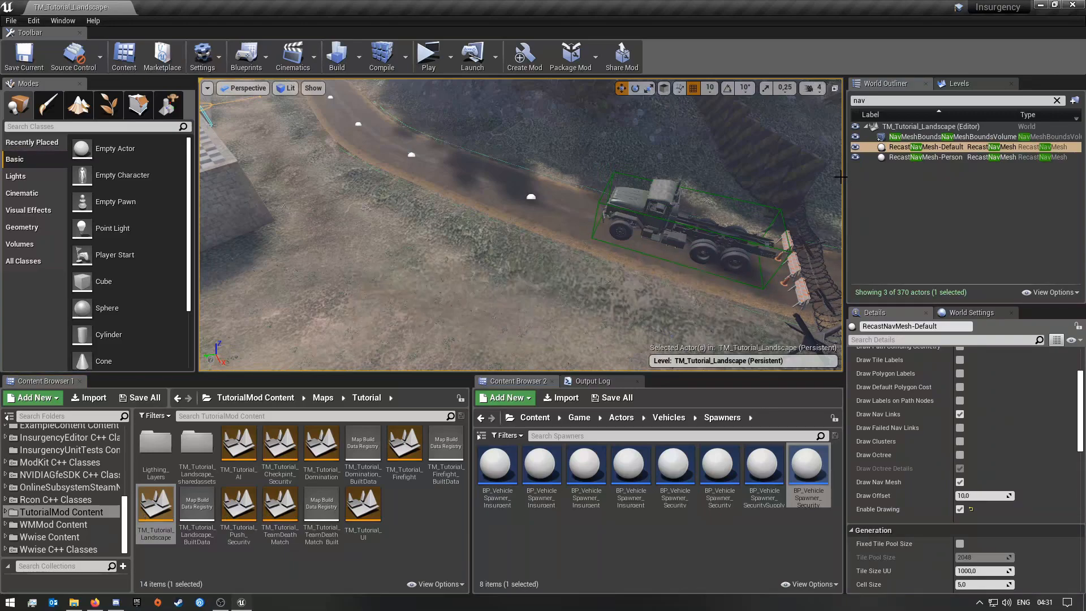
left_click(1056, 100)
Review the level list and the play settings, and start a play-in-editor test of the Checkpoint mode.
left_click(959, 83)
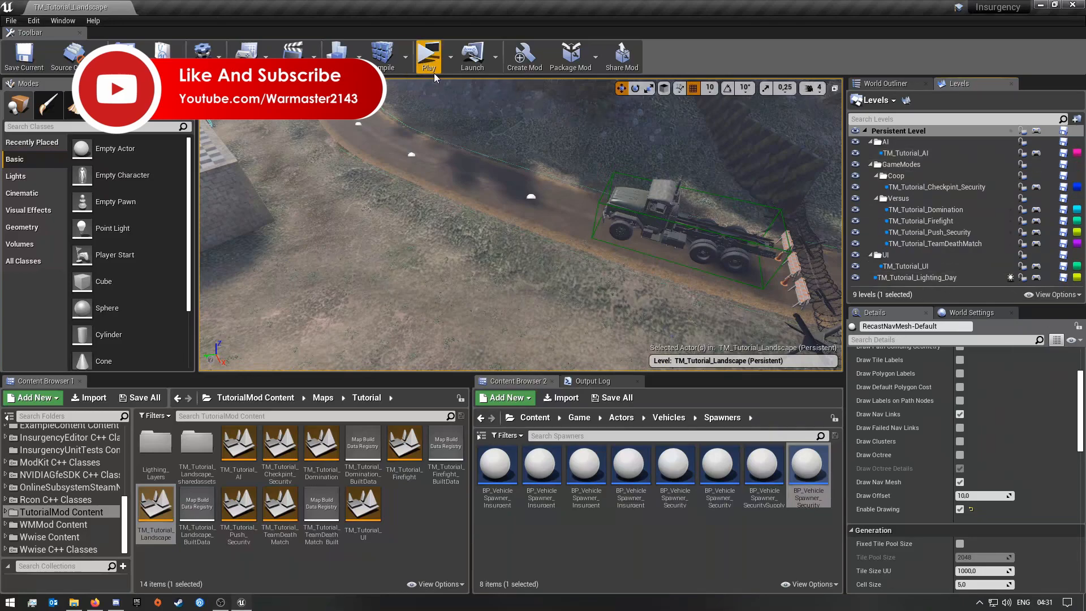
left_click(449, 56)
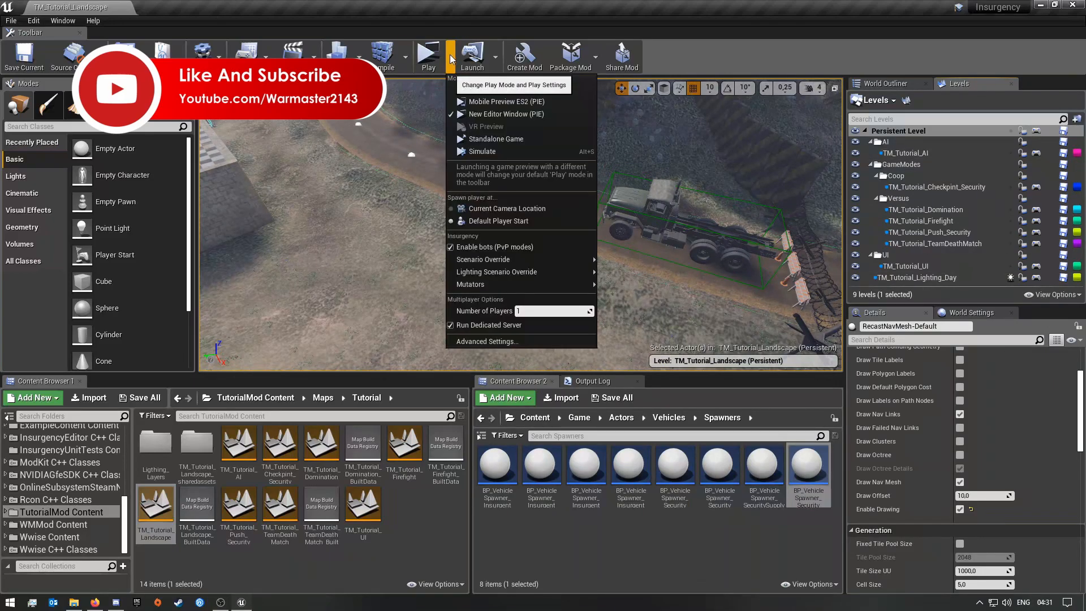
mouse_move(514, 259)
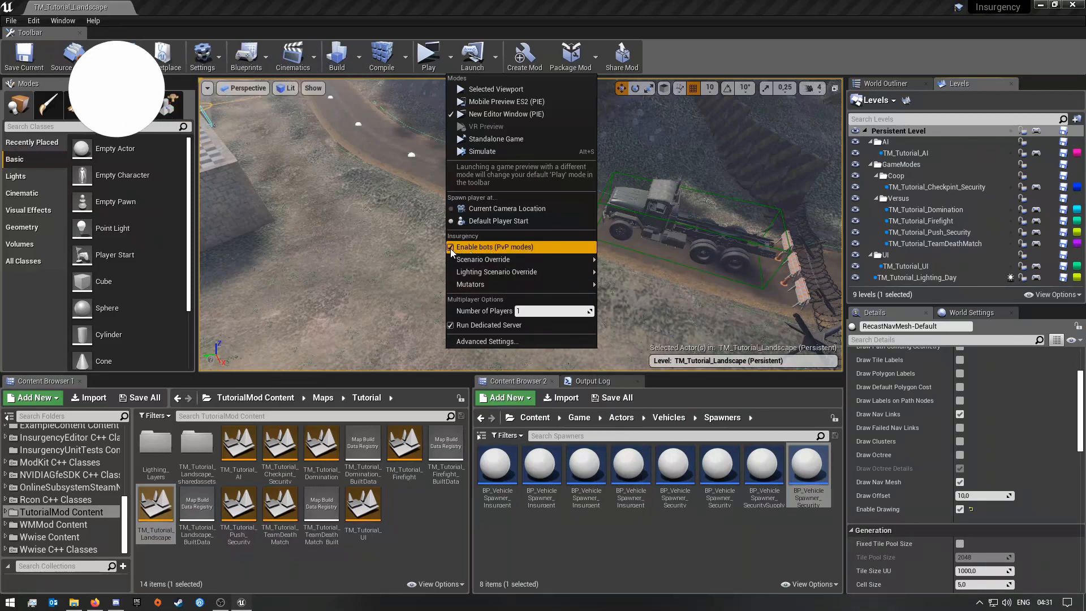
left_click(428, 63)
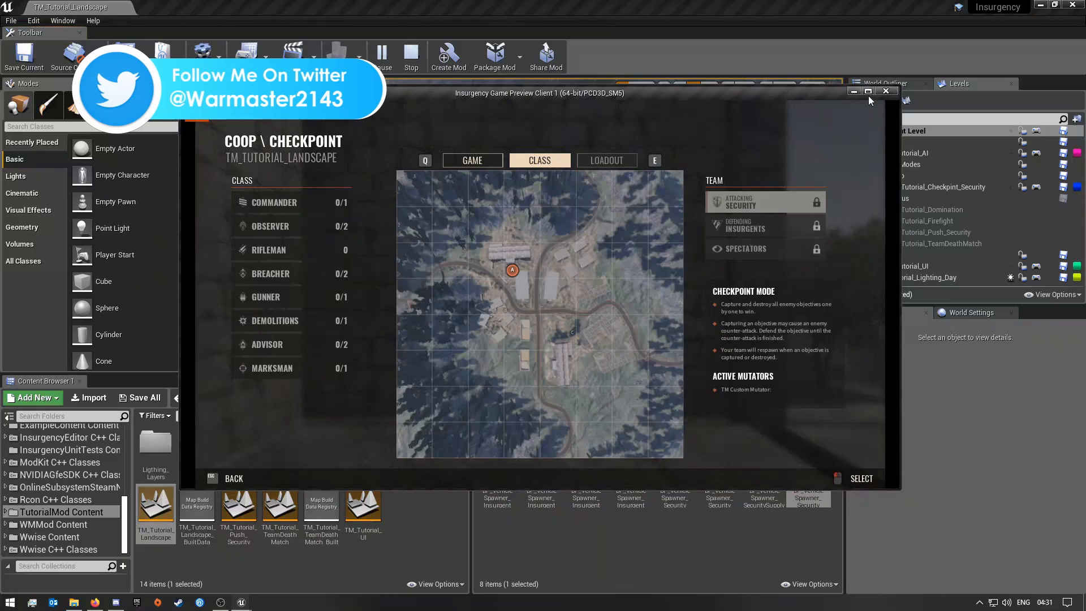
Maximize the game preview, choose the Commander class and deploy with its current loadout.
left_click(868, 92)
left_click(153, 167)
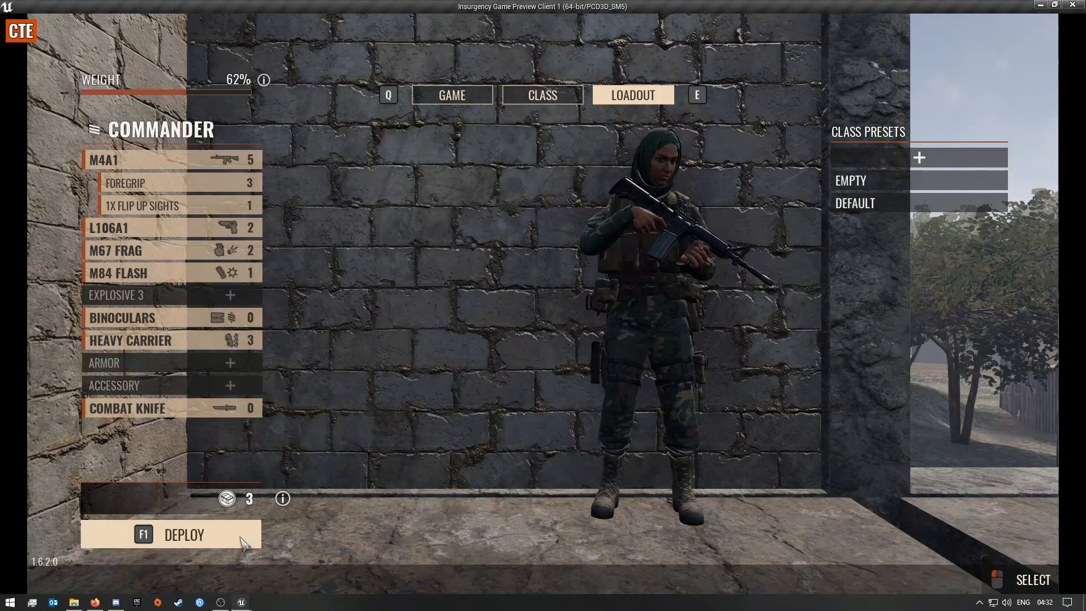
left_click(169, 534)
Test the truck insertion by riding to the drop-off and getting out, then end the play session and dismiss the message log.
key("d")
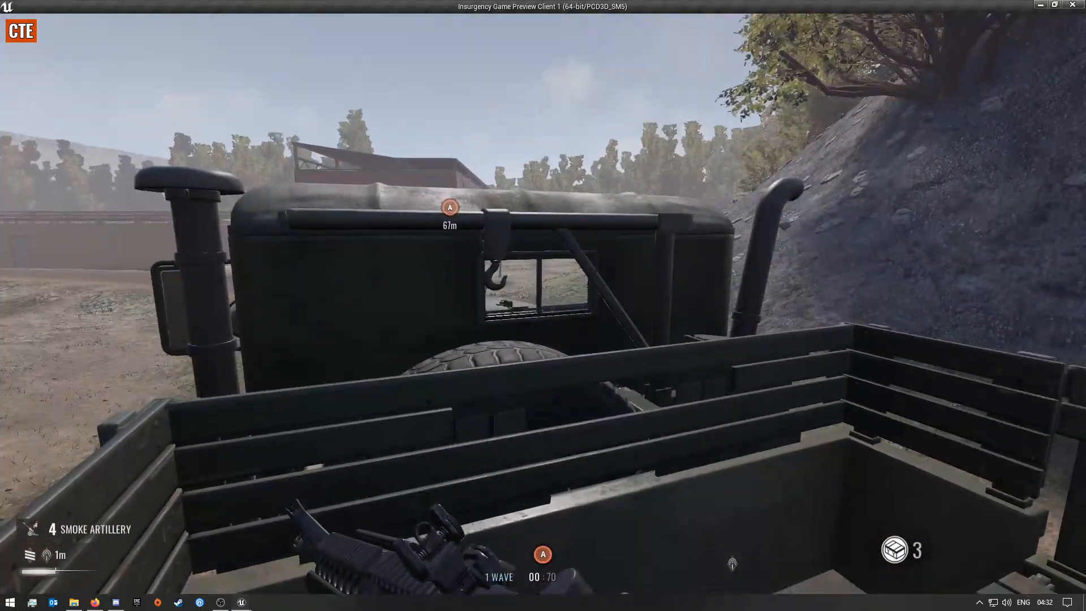
key("w")
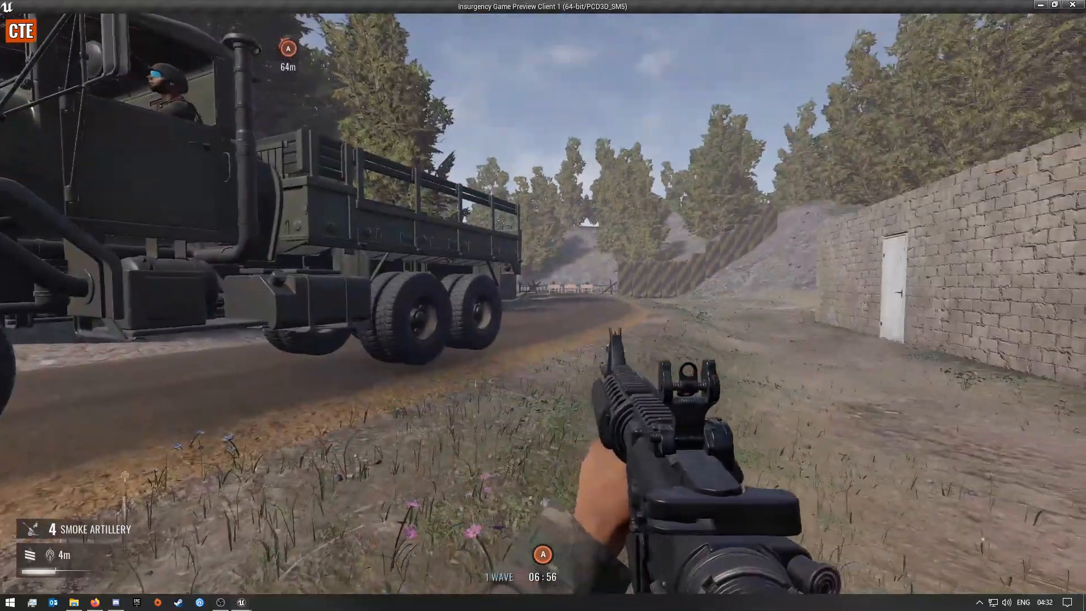
key("w")
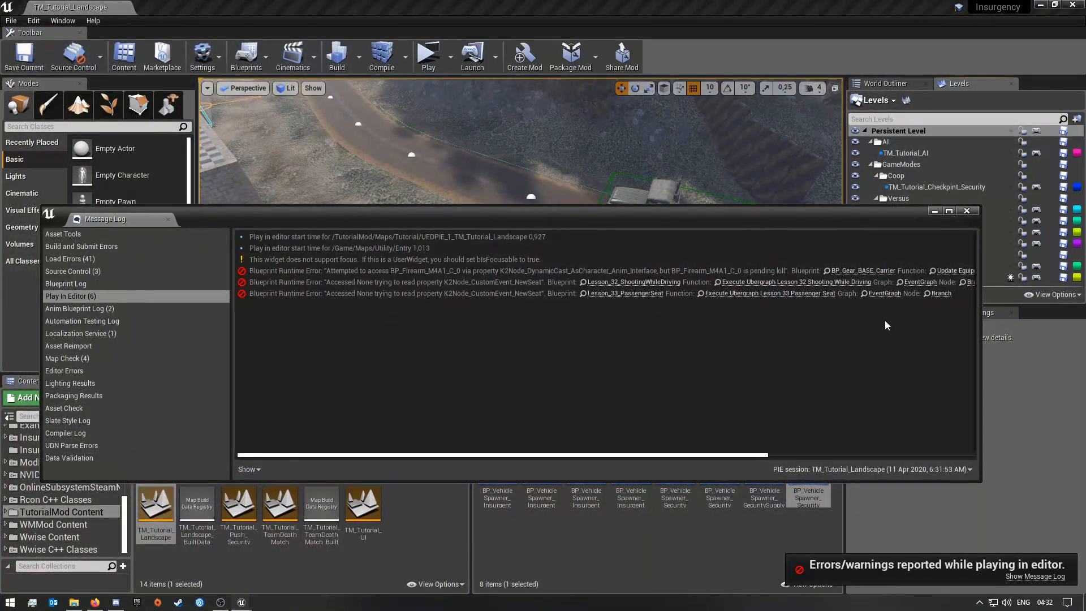
left_click(966, 211)
right_click_drag(520, 225, 540, 240)
key("s")
key("a")
mouse_move(571, 281)
right_mouse_down()
mouse_move(537, 266)
mouse_move(570, 281)
right_mouse_up()
key("s")
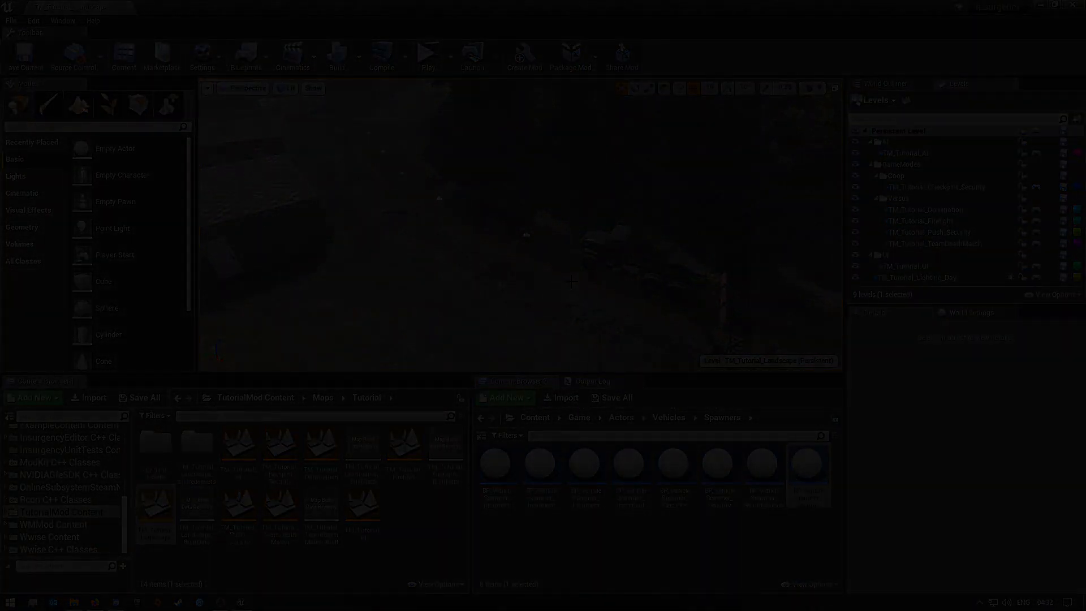